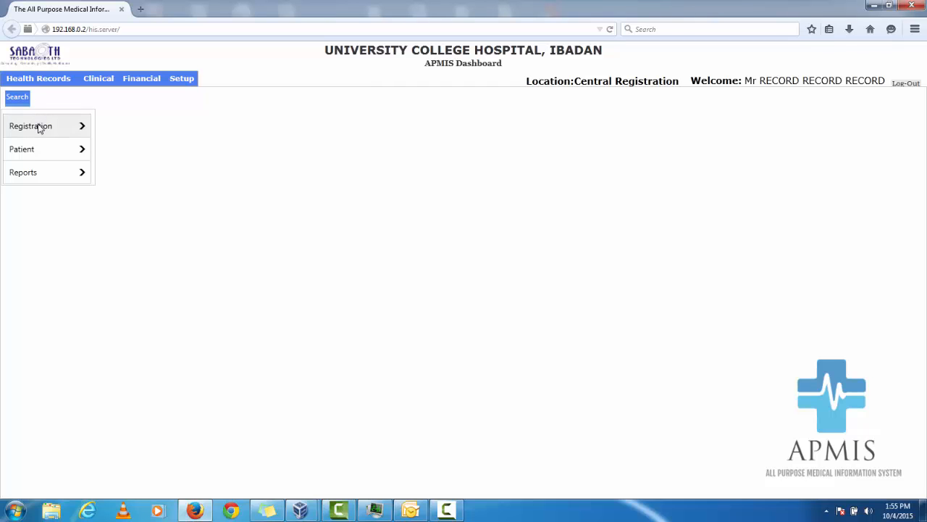
Open the patient registration form and review the payment type and patient category options in the financial information.
click(40, 128)
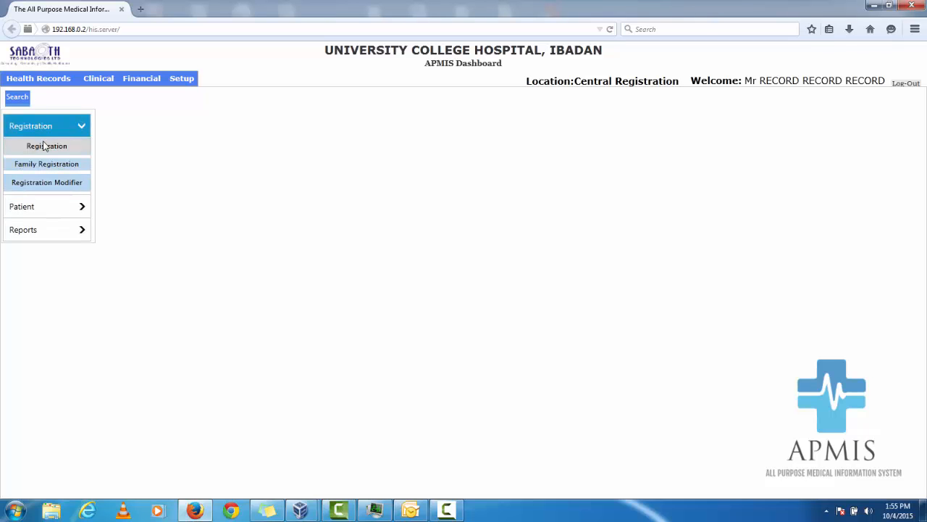
click(45, 148)
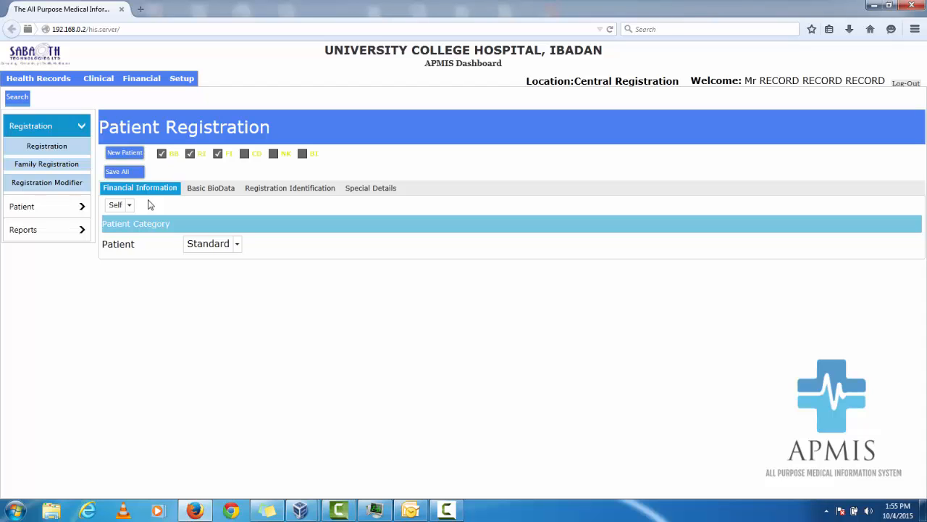
click(130, 206)
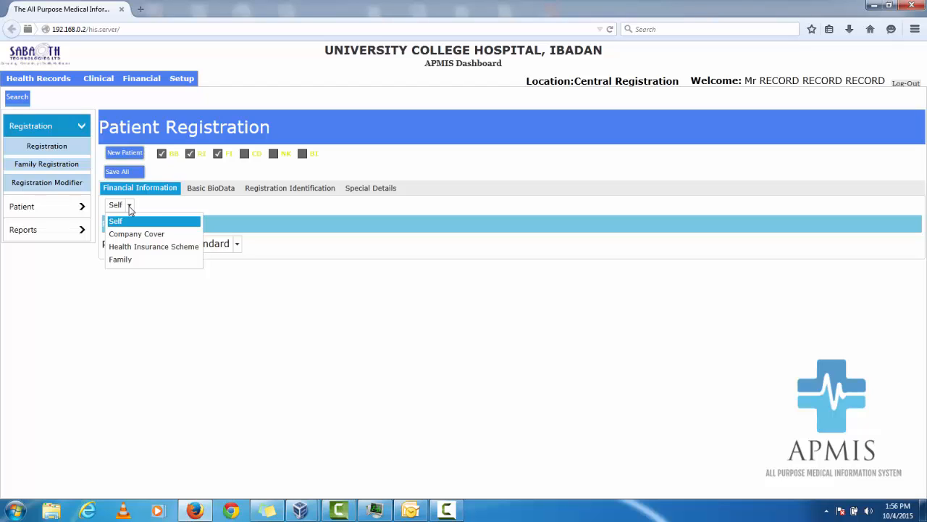
click(151, 208)
click(130, 206)
click(130, 206)
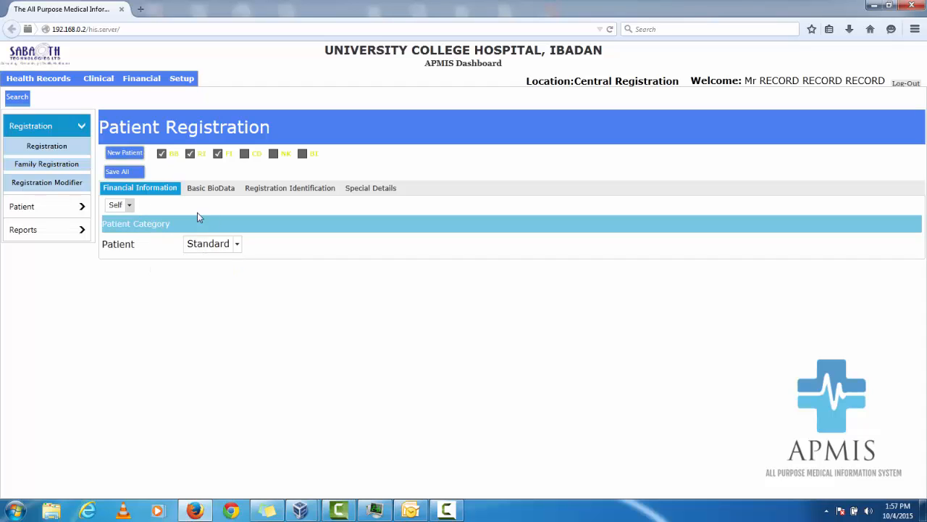
click(238, 248)
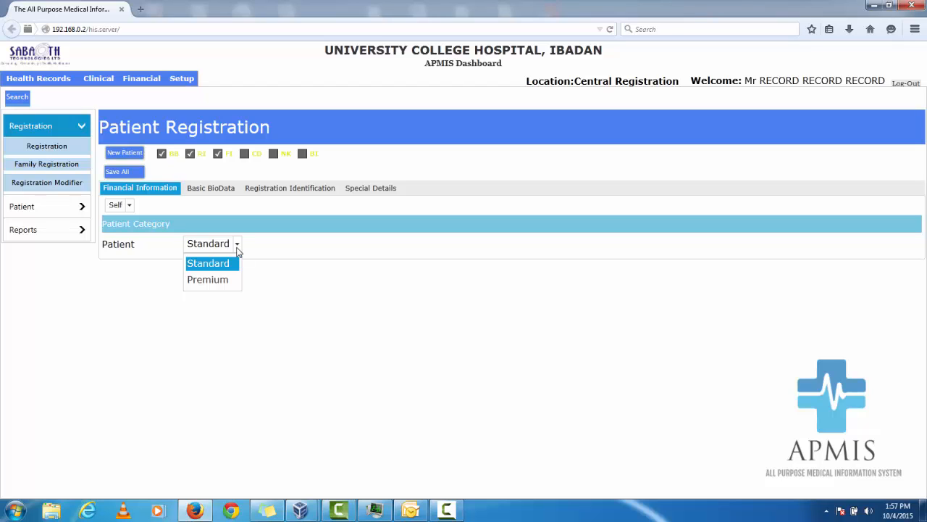
Set the payment type to Company Cover, mark the patient as not a dependant, and choose PZ NIGERIA LIMITED as the company.
click(132, 207)
click(132, 207)
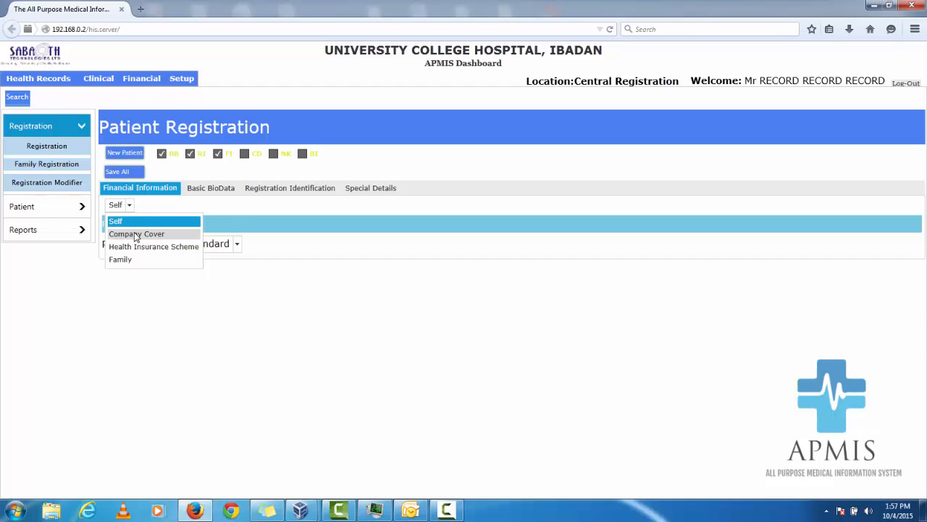
click(142, 233)
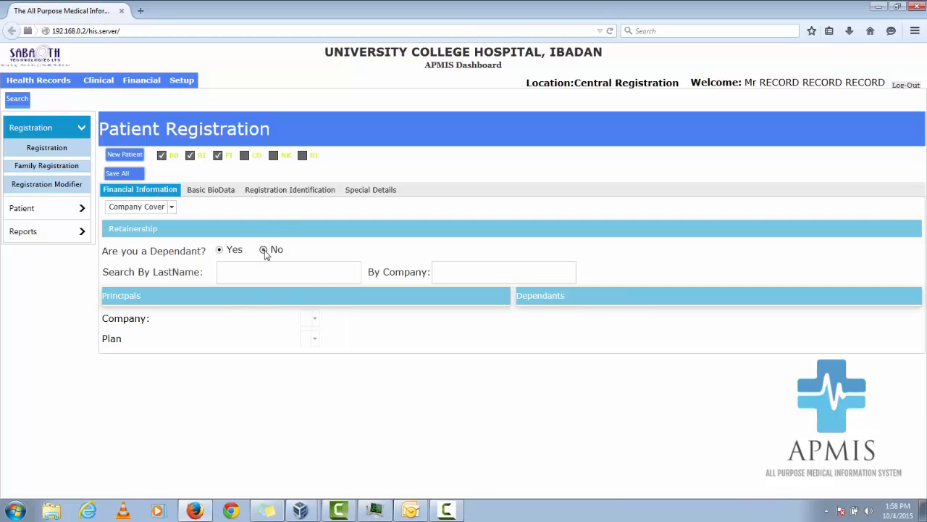
click(264, 250)
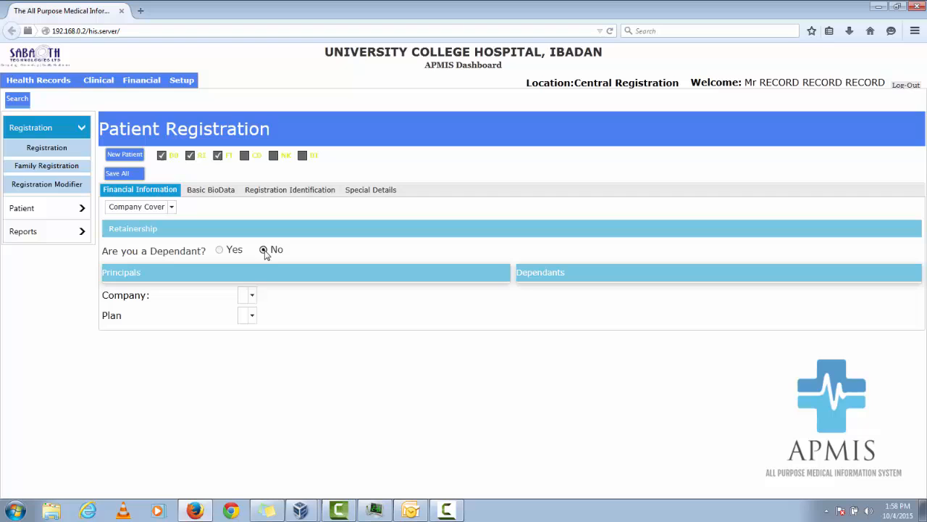
click(252, 296)
click(264, 316)
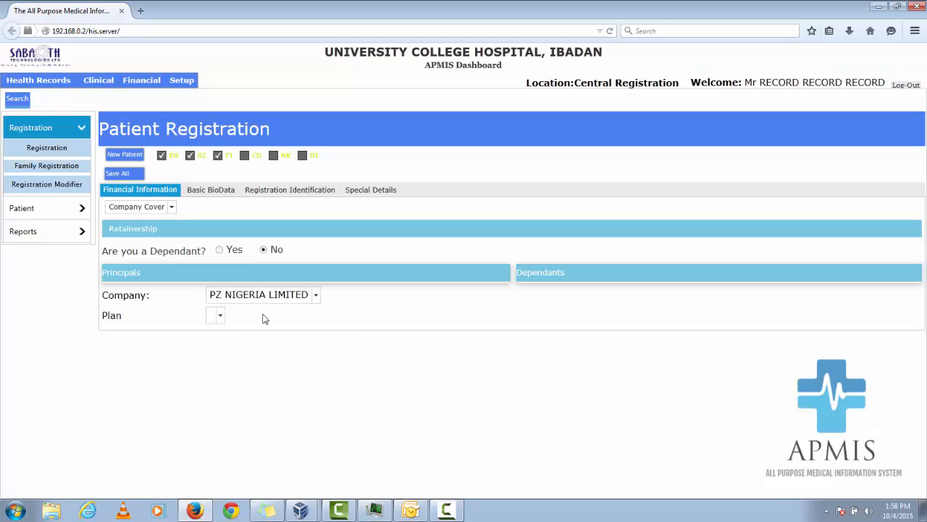
click(221, 318)
Switch the payment type to Health Insurance Scheme, mark the patient as not a dependant, and choose Zenith HMO.
click(172, 208)
click(172, 208)
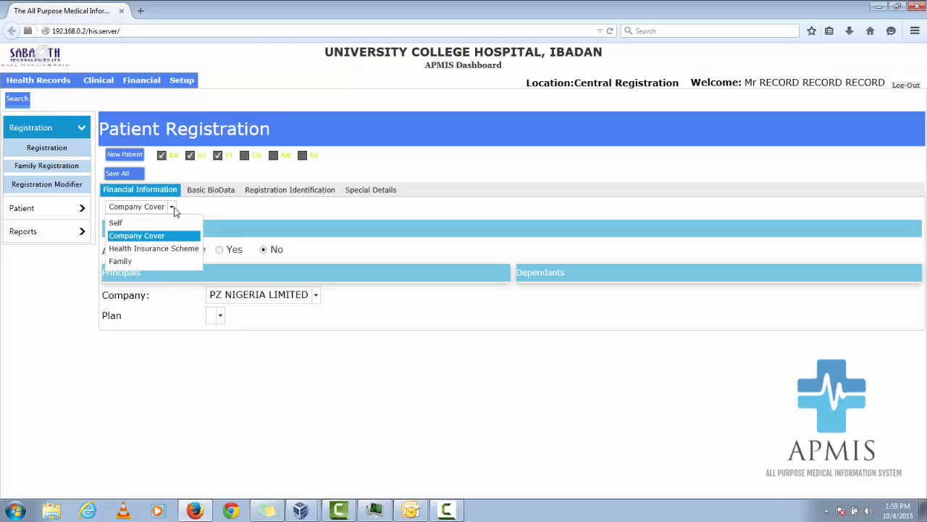
click(163, 249)
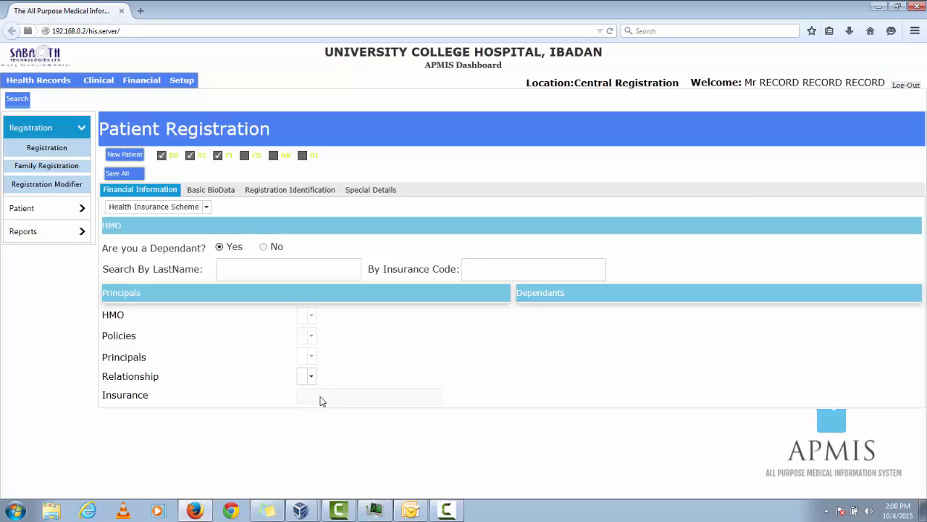
click(273, 249)
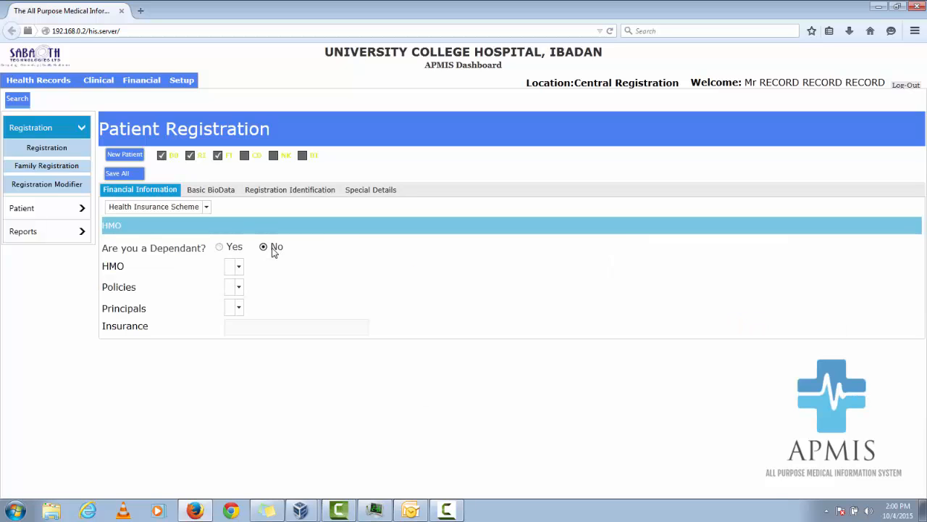
click(239, 268)
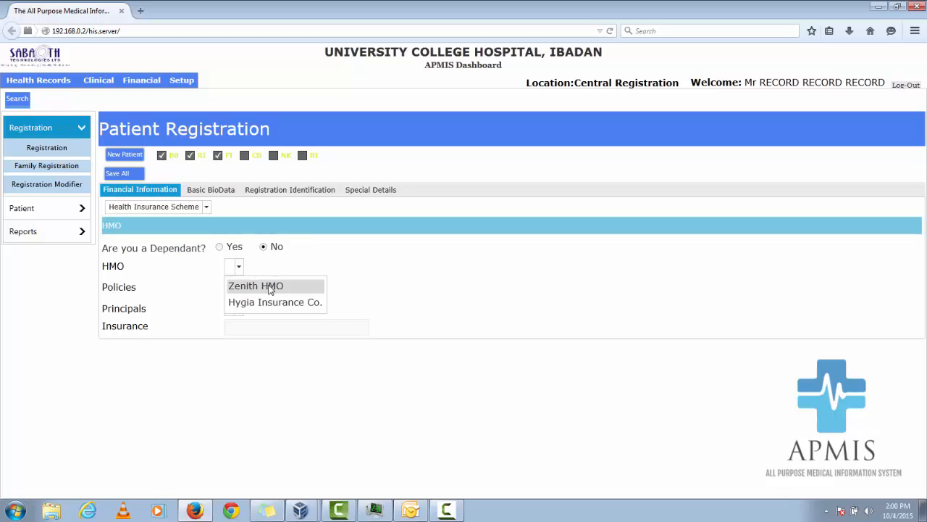
click(263, 286)
click(239, 288)
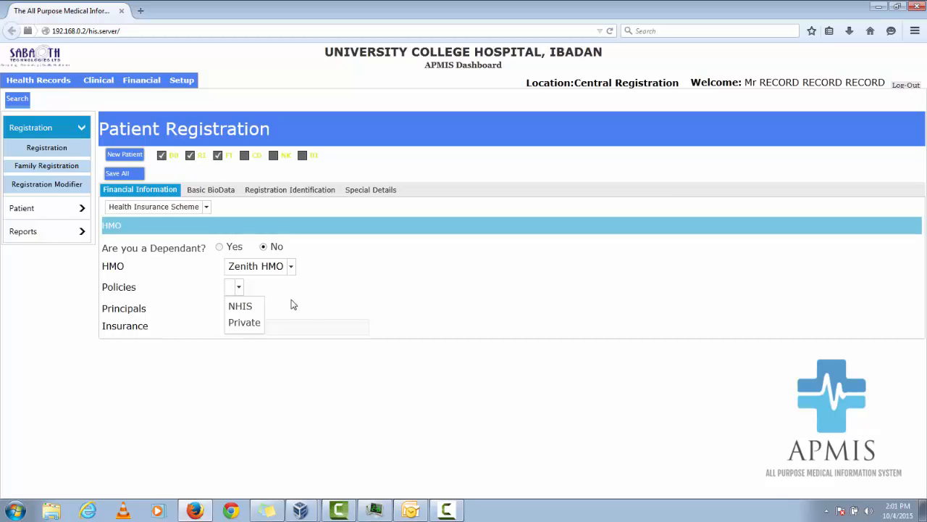
Switch the payment type to Family with Dependant set to No and the patient category left at Standard.
click(208, 208)
click(207, 208)
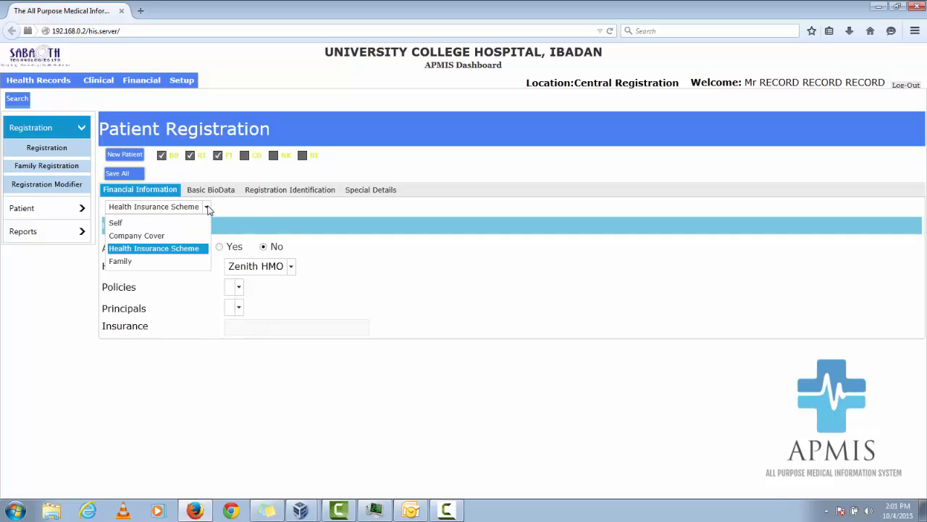
click(187, 263)
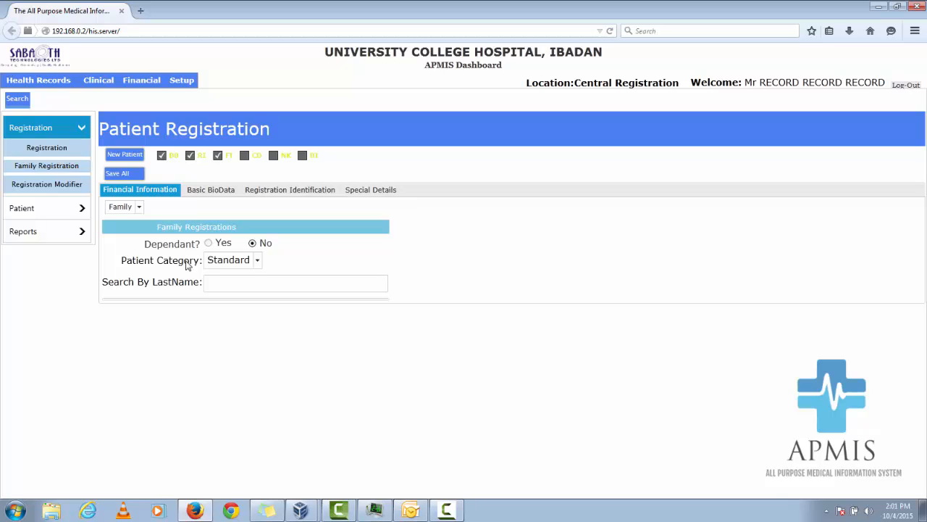
click(258, 261)
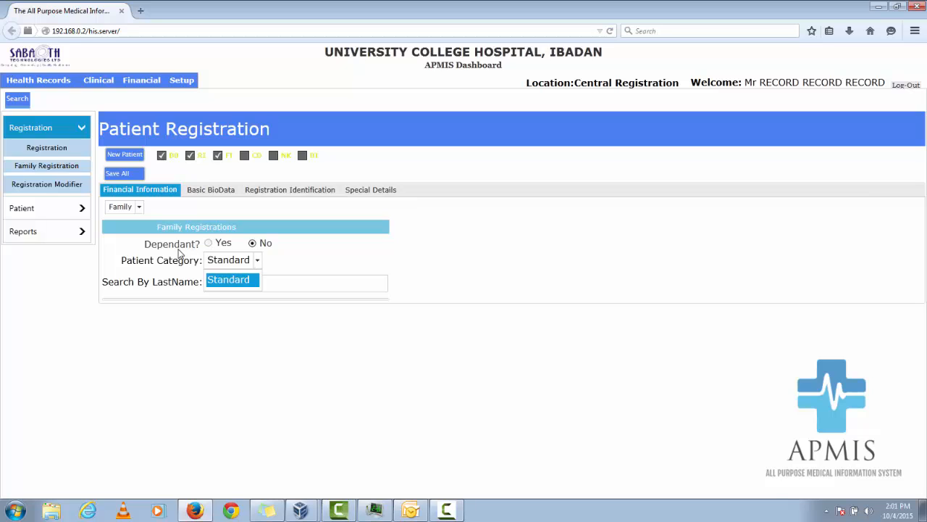
click(265, 244)
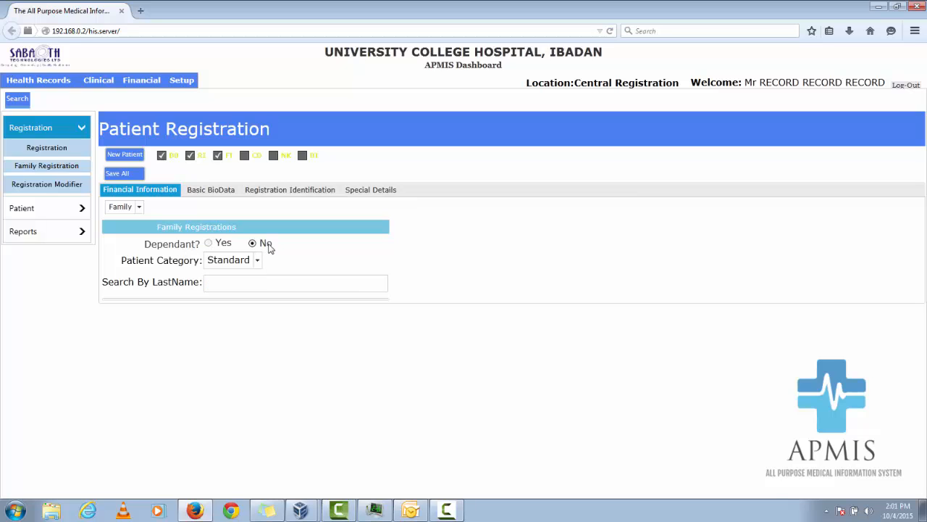
click(253, 286)
View the family principal setup form, return to patient registration, and select the family record by searching the last name "family".
click(45, 168)
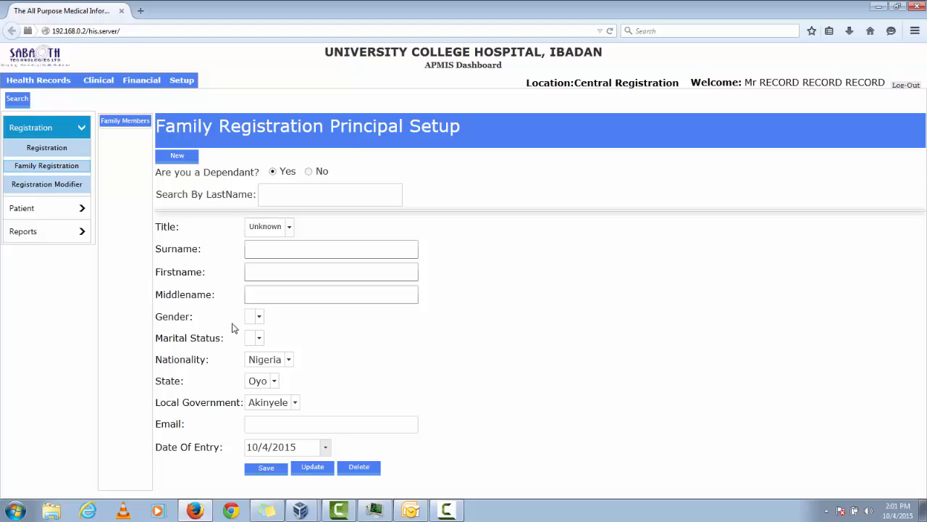
click(55, 149)
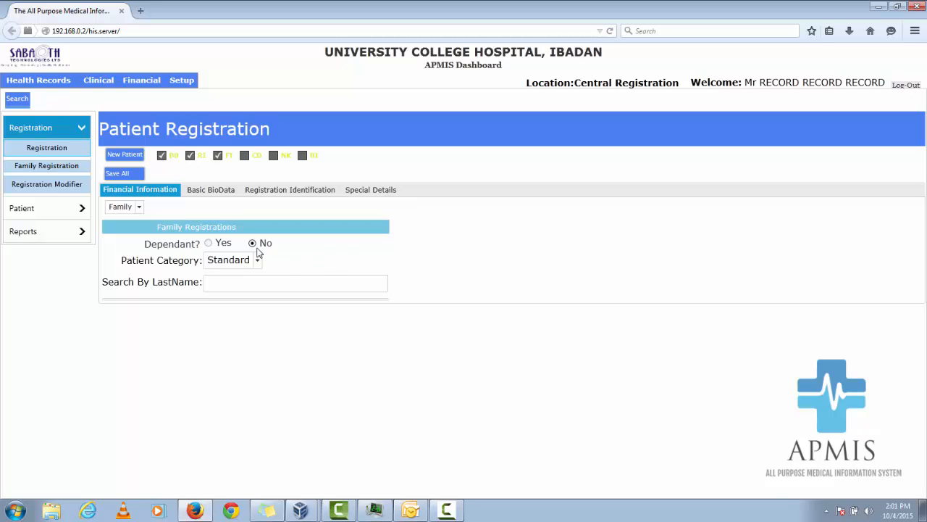
click(248, 281)
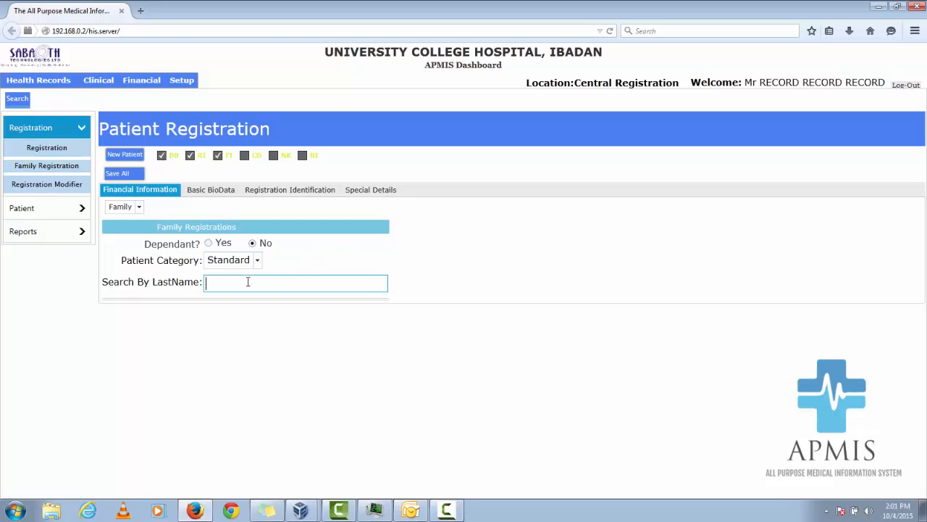
text(family)
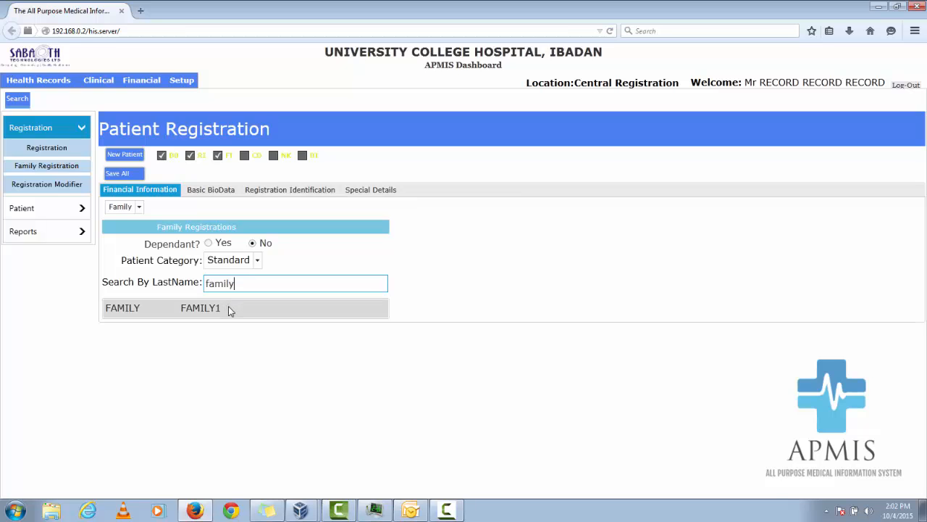
click(228, 310)
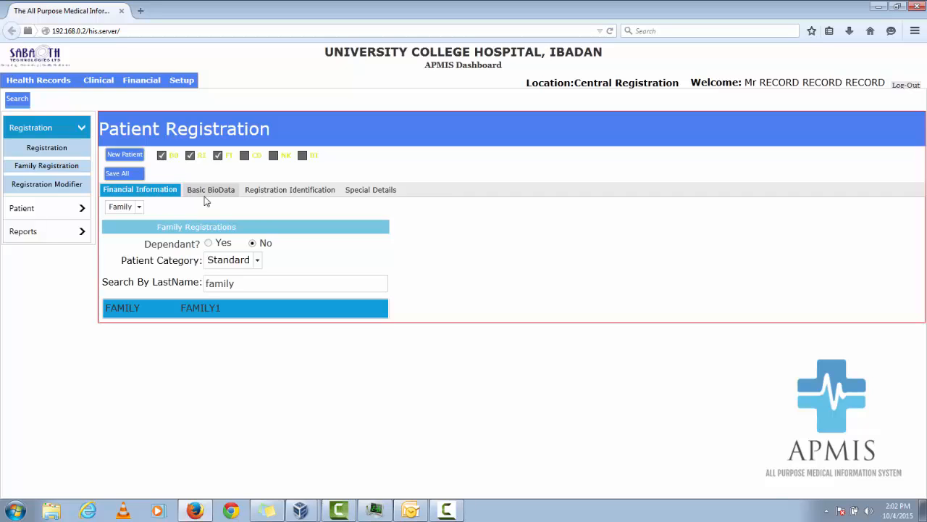
Set the payment type to Self and start a new blank patient record, checking its financial information.
click(140, 208)
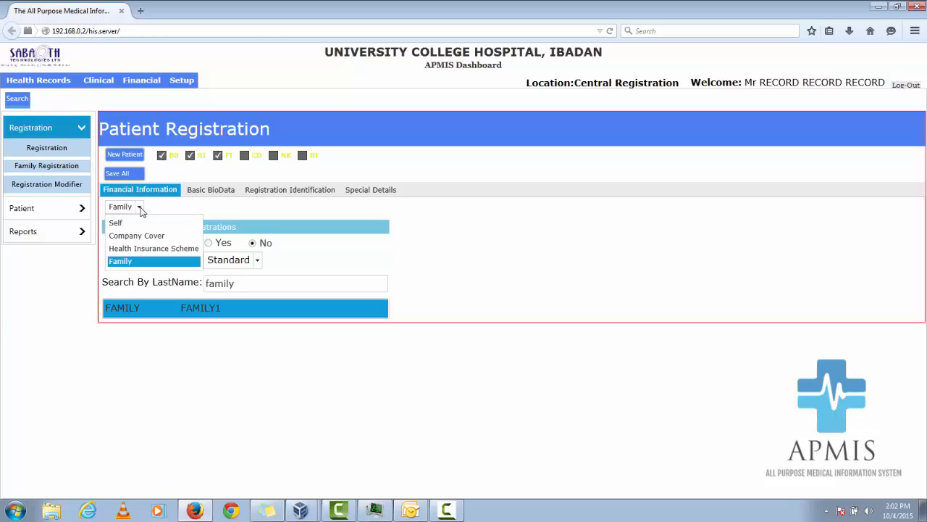
click(142, 222)
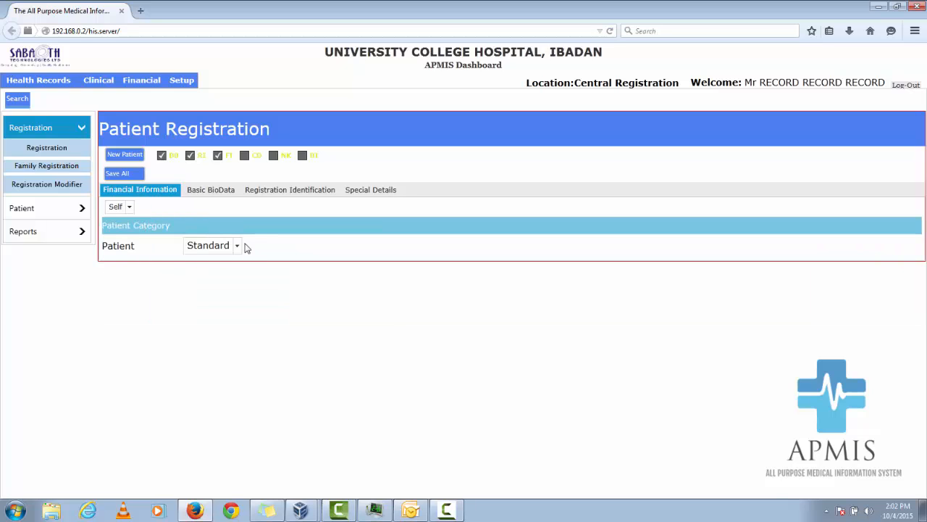
click(210, 194)
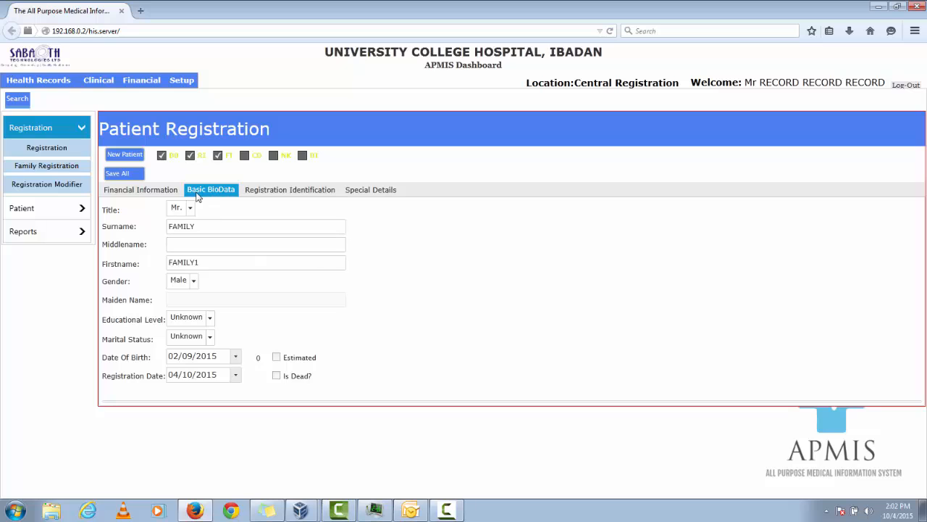
click(125, 156)
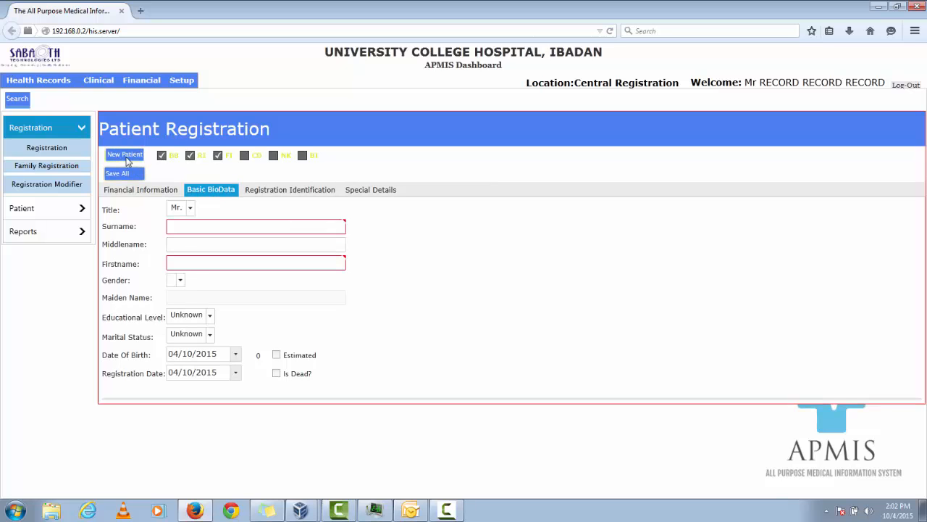
click(133, 194)
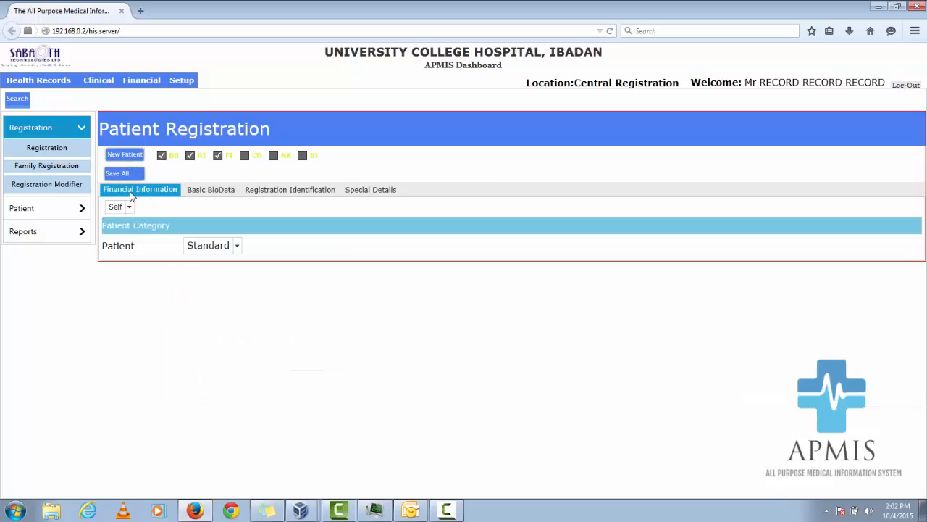
click(130, 208)
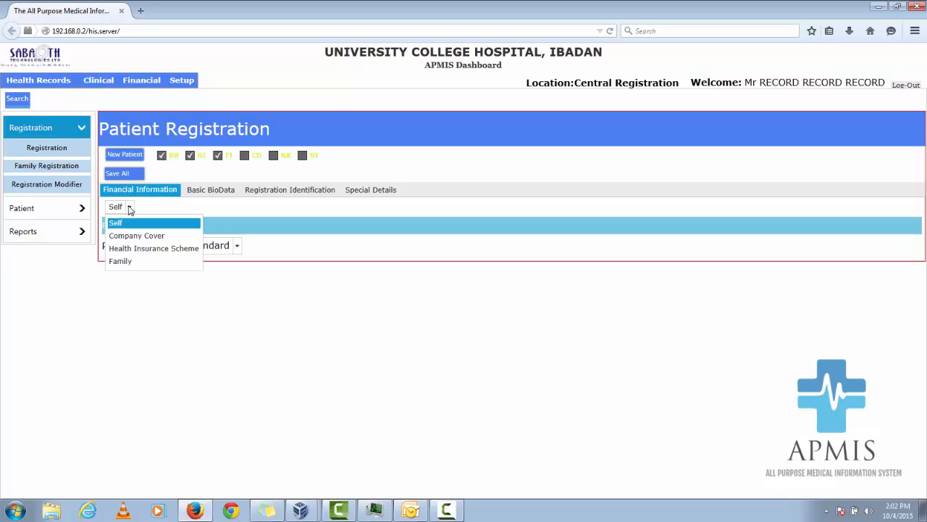
click(129, 208)
Enter the patient's surname and first name in the basic biodata and set the gender to Male.
click(214, 190)
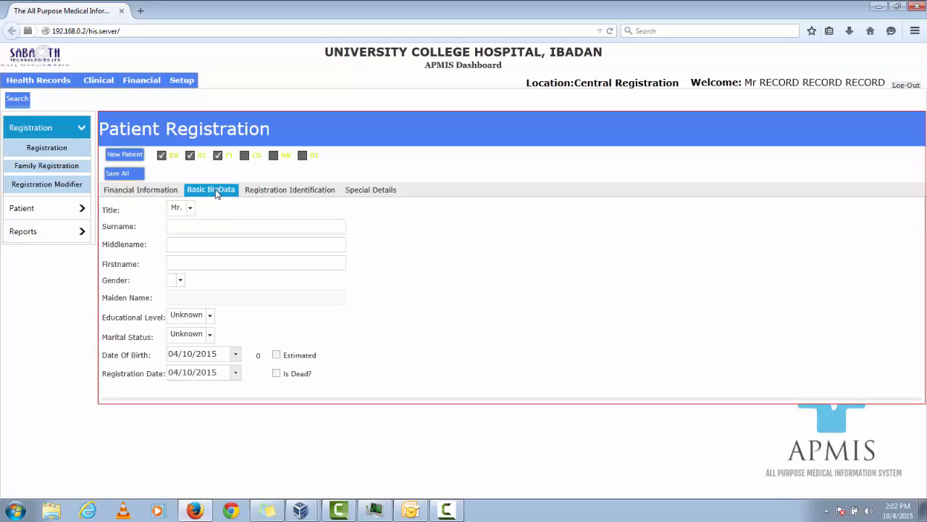
click(175, 229)
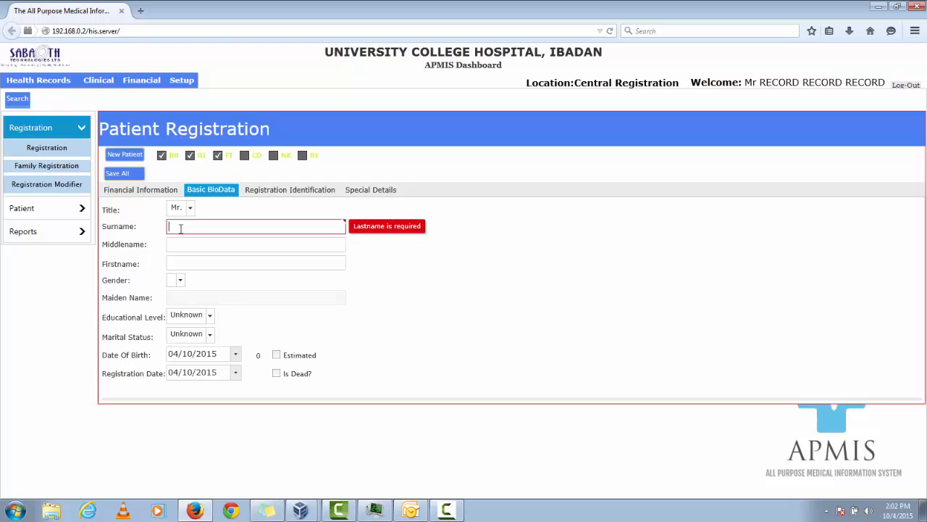
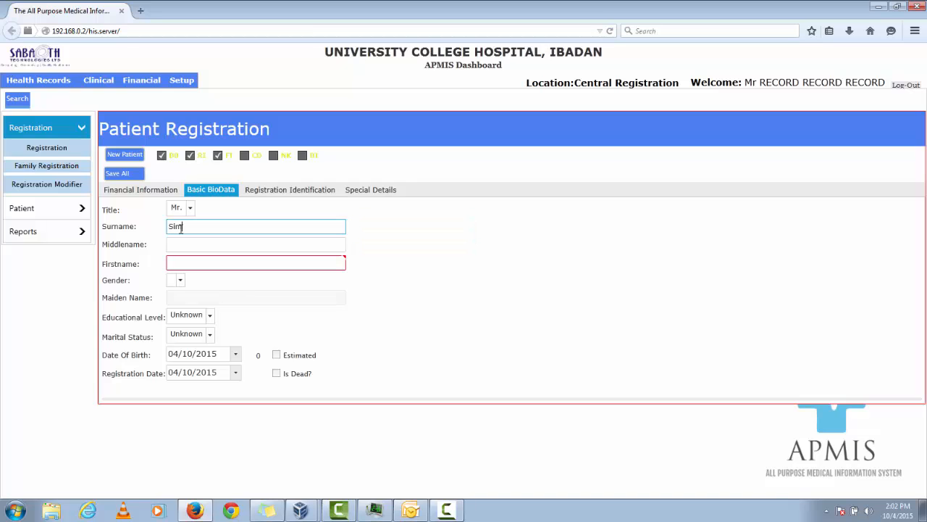
click(182, 263)
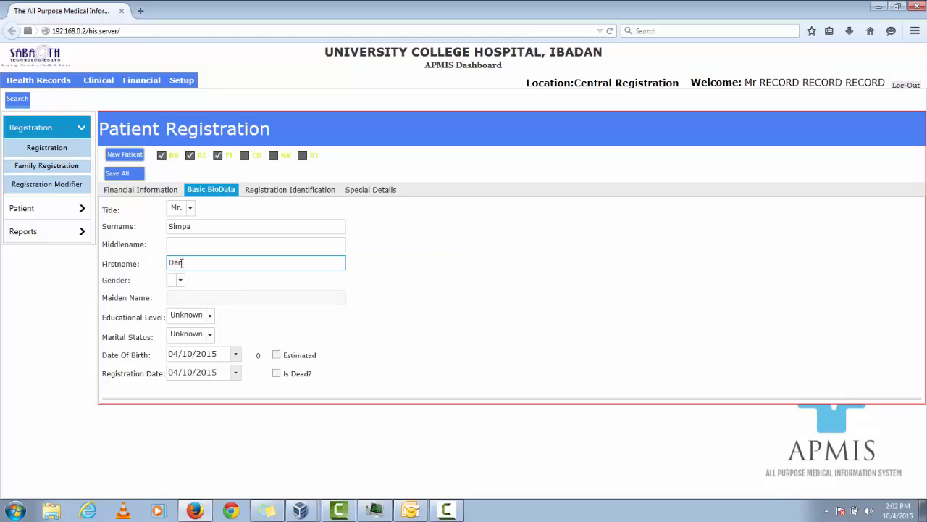
click(180, 279)
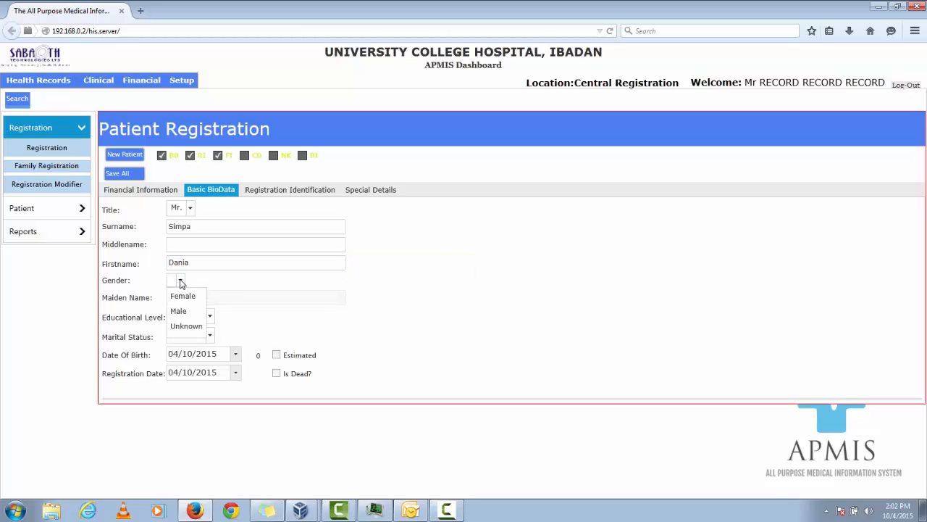
click(179, 312)
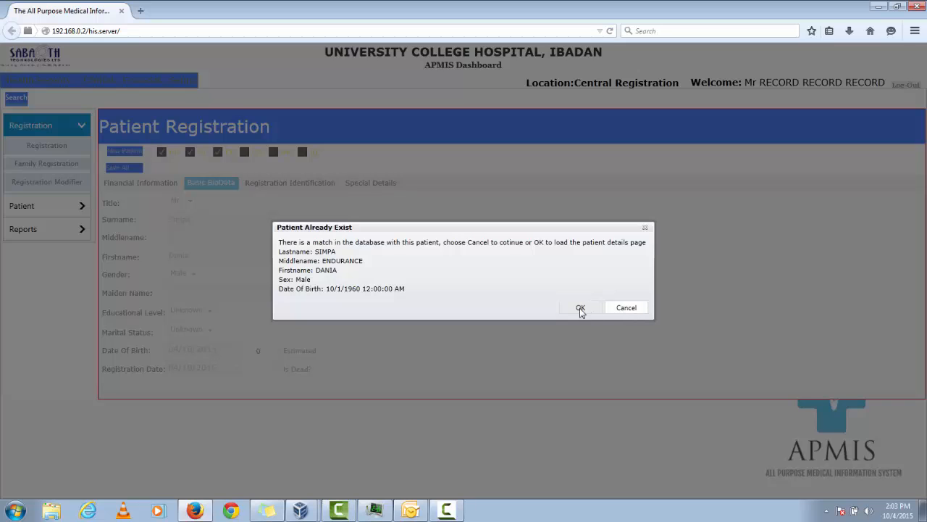
Dismiss the existing-patient match without loading that record and enter the new patient's middle name.
click(627, 307)
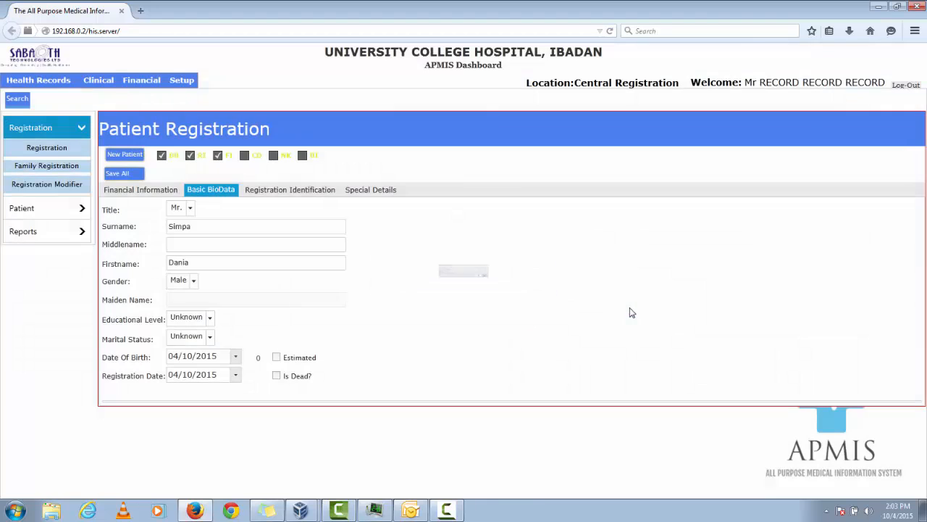
click(255, 245)
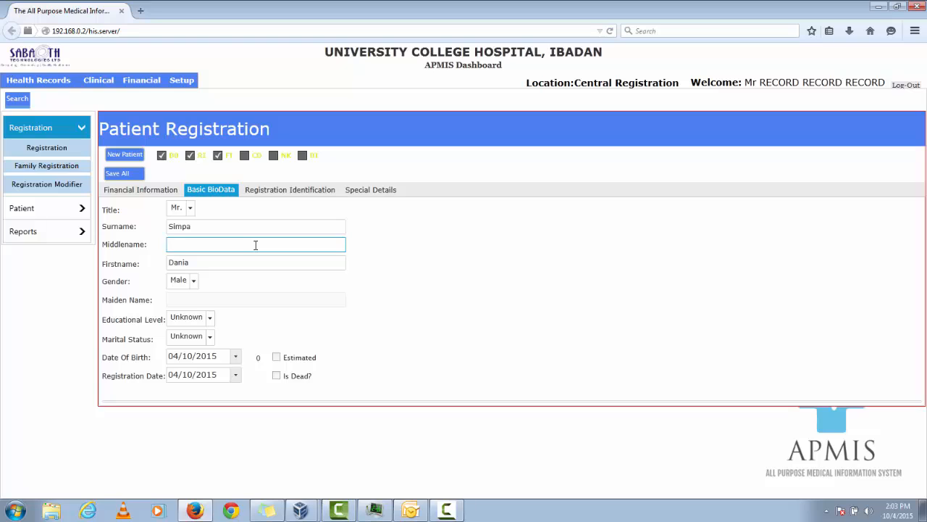
text(Ope)
Leave the patient's educational level at Unknown and set the marital status to Single.
click(209, 319)
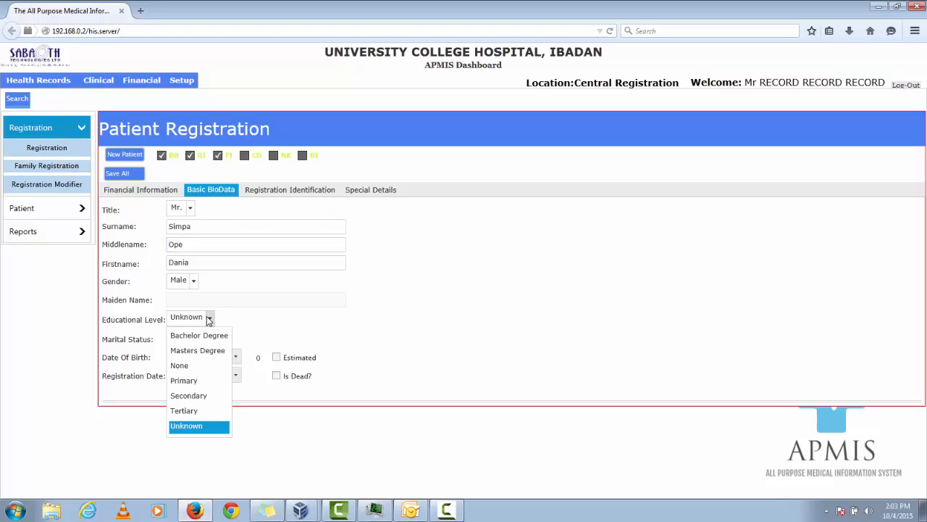
click(236, 318)
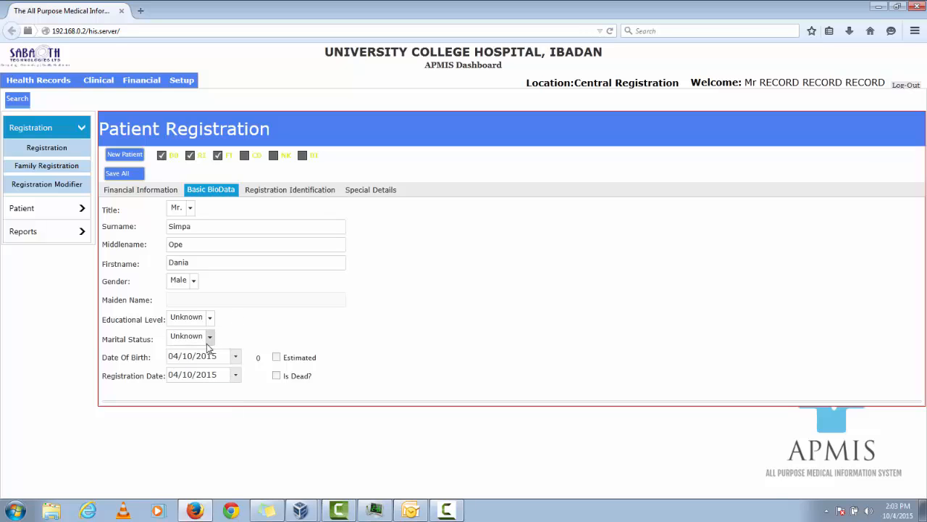
click(209, 336)
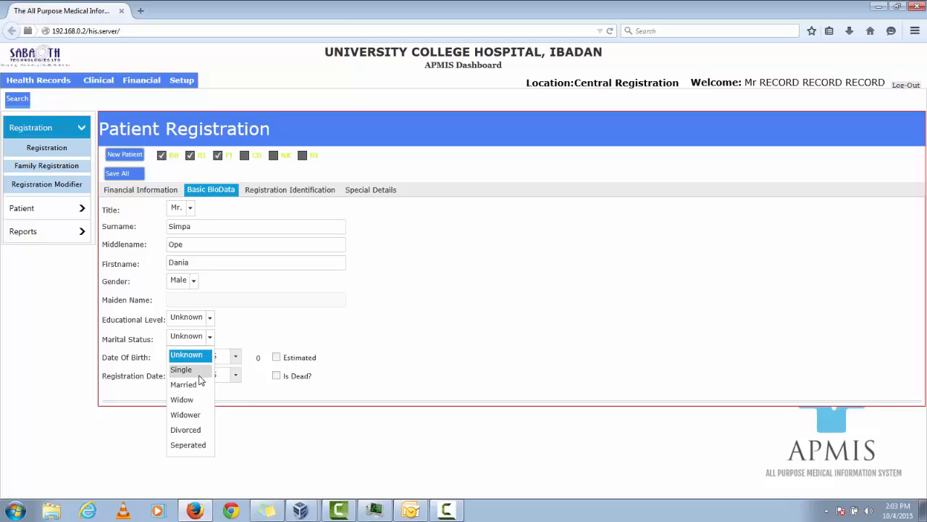
click(198, 372)
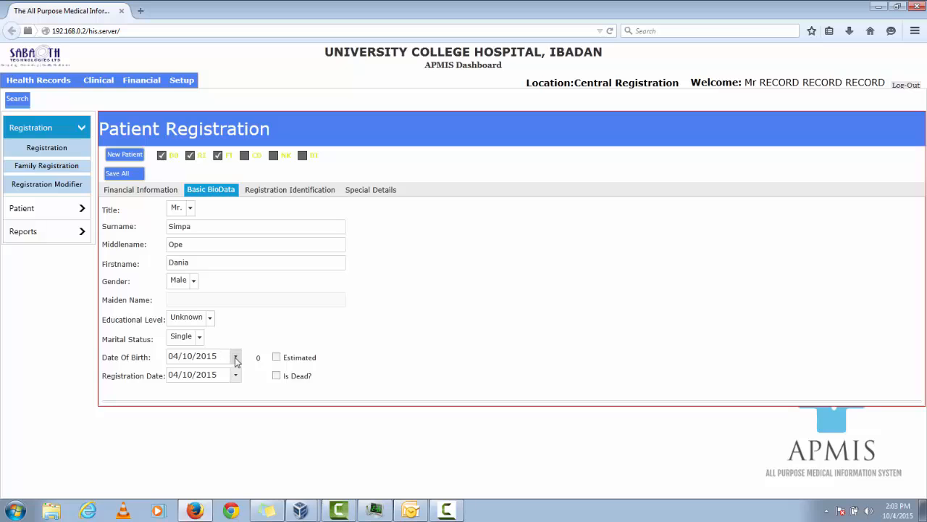
Set the patient's date of birth by choosing its year, month and day in the calendar.
click(235, 359)
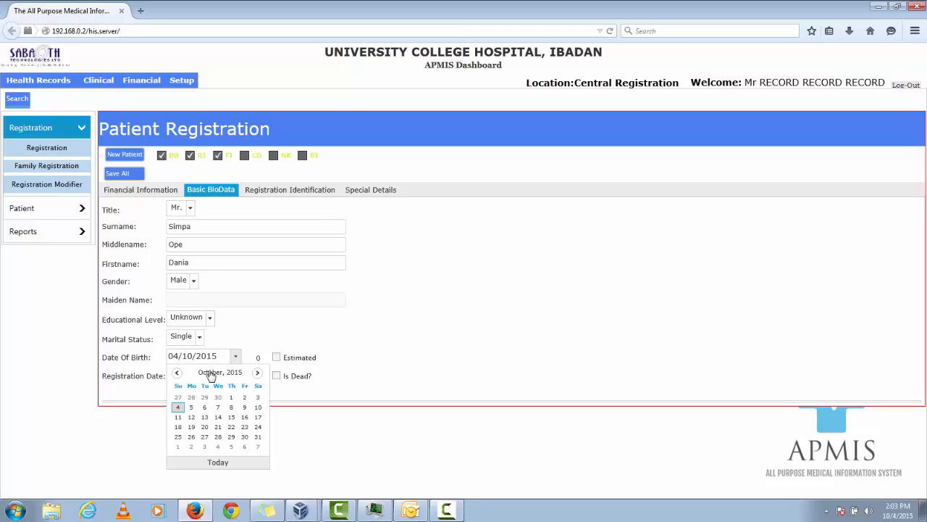
click(211, 373)
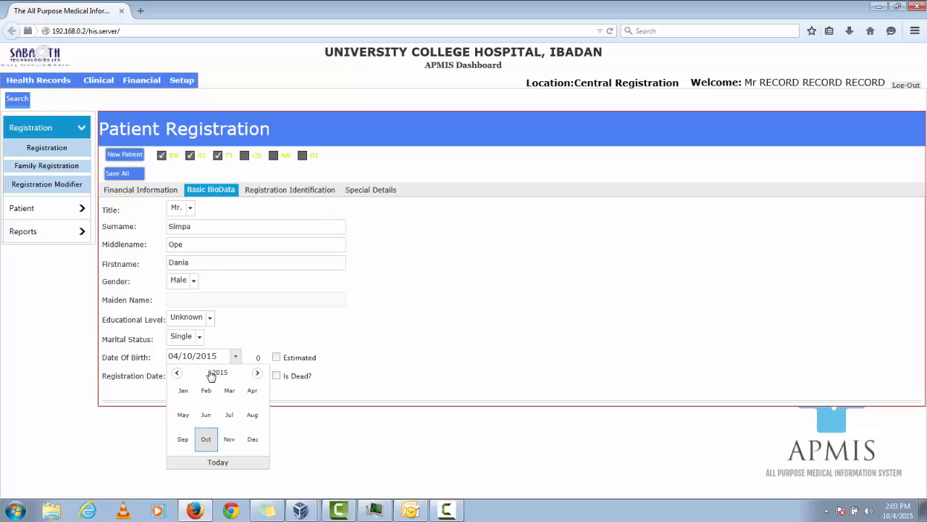
click(215, 373)
click(176, 373)
click(176, 373)
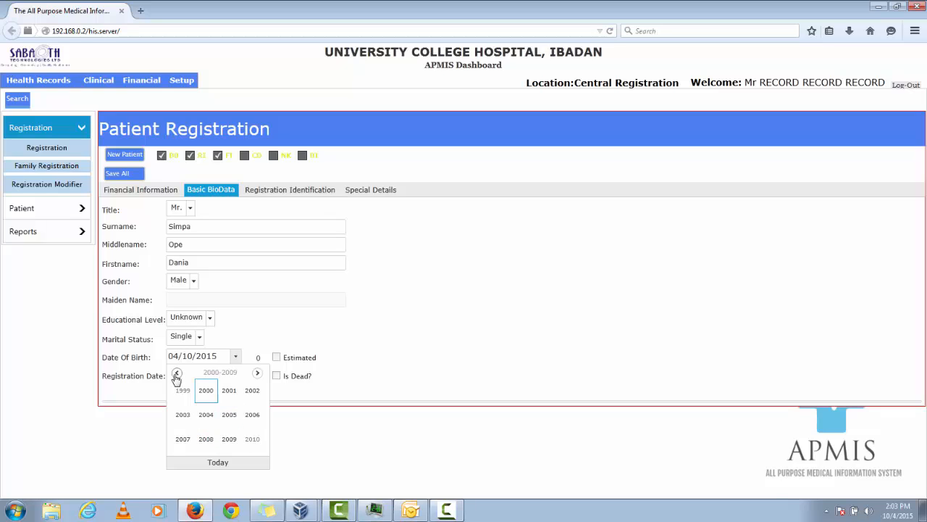
click(176, 373)
click(176, 373)
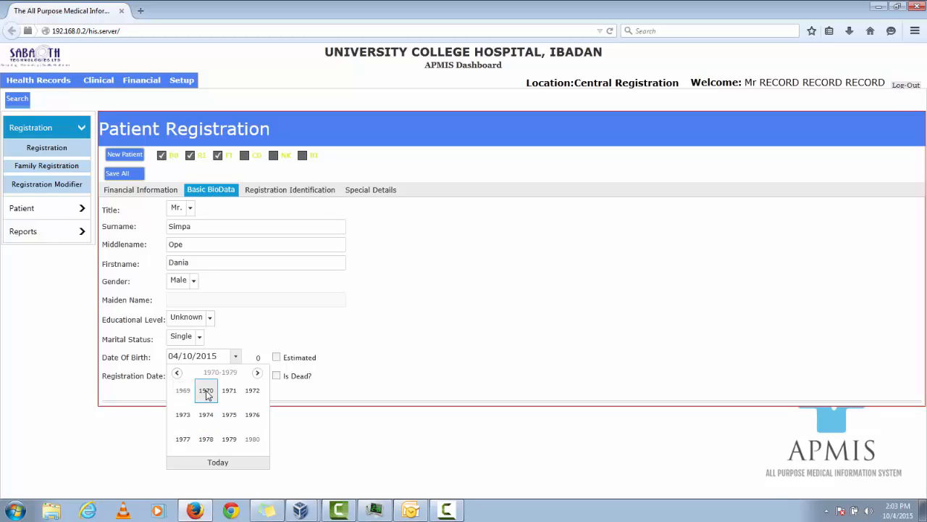
click(207, 391)
click(205, 414)
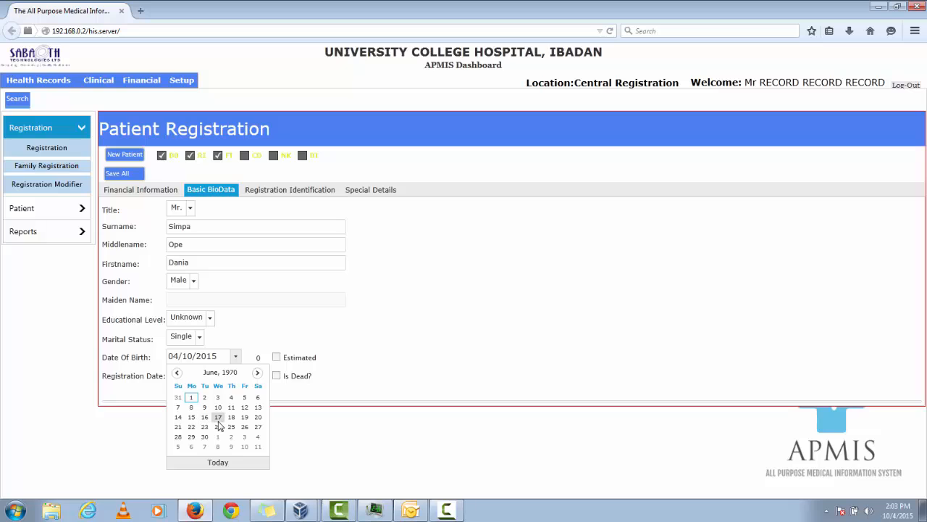
click(218, 418)
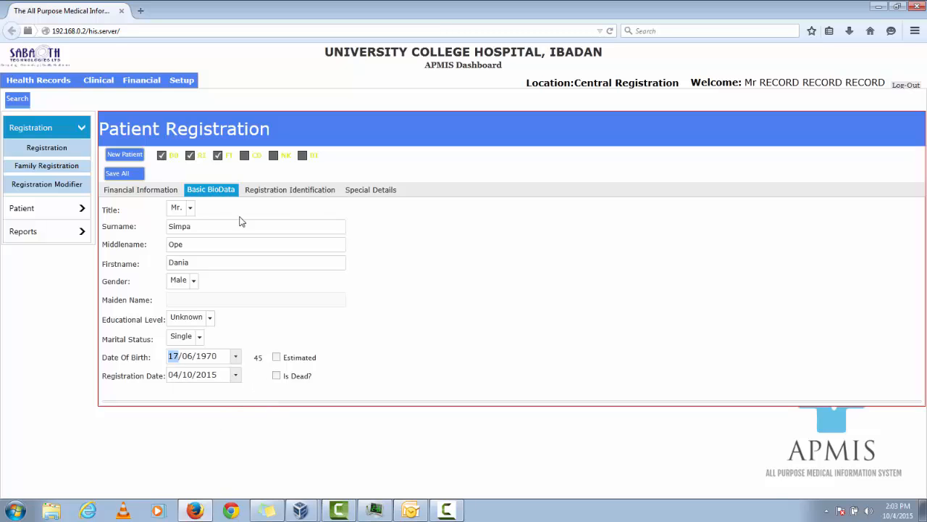
Enter the patient's central registration number in the registration identification details.
click(279, 191)
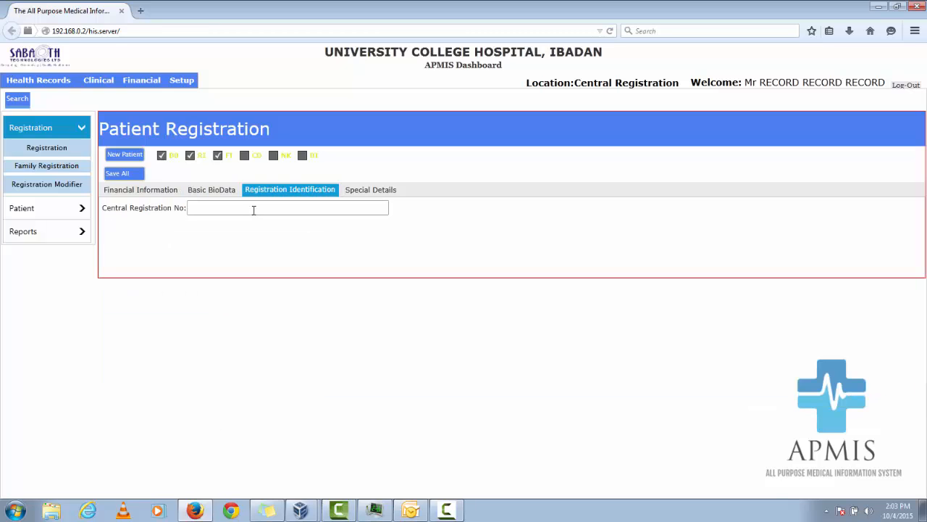
click(254, 209)
text(0)
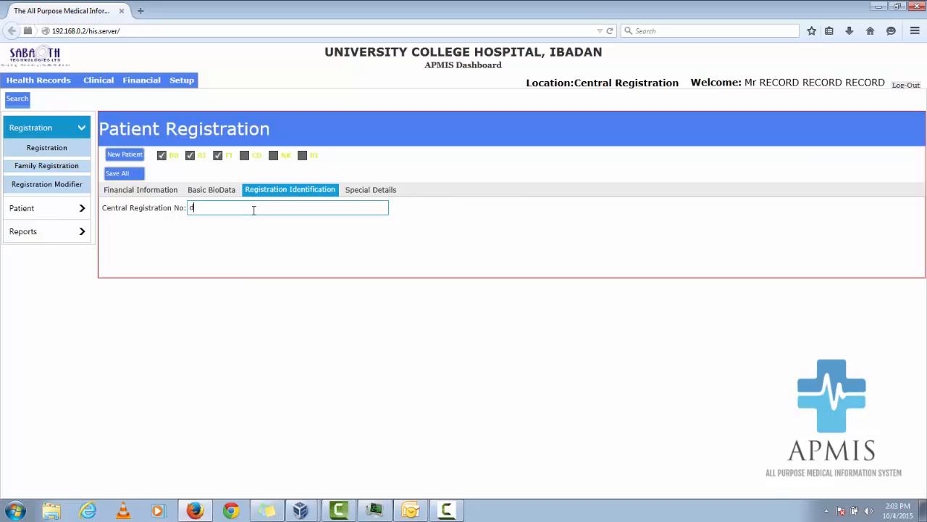
text(ania101)
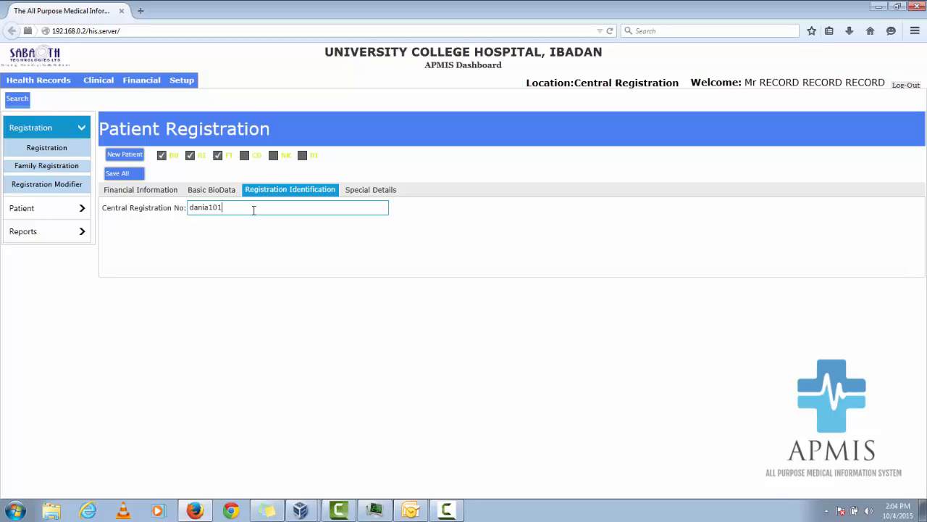
Add the contact details section (CD) to the registration and fill in the patient's address and city.
click(245, 156)
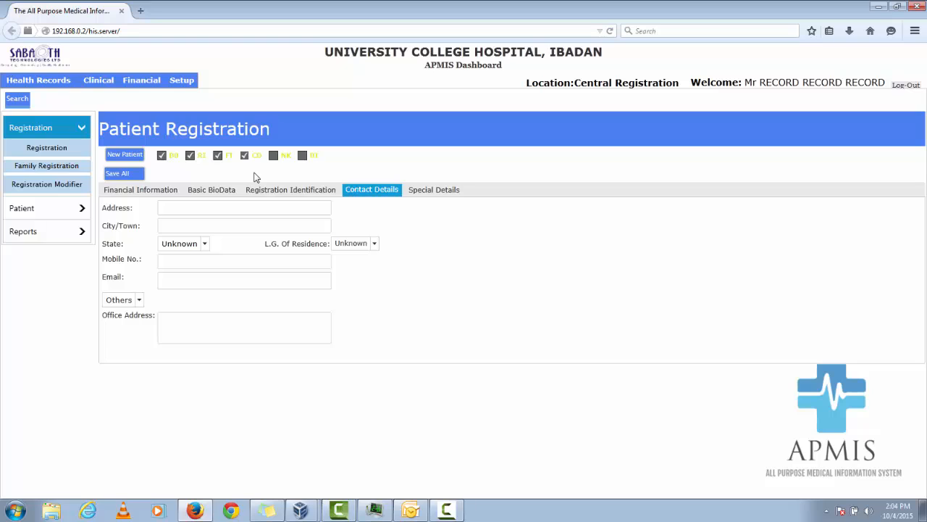
click(173, 207)
text(lagos)
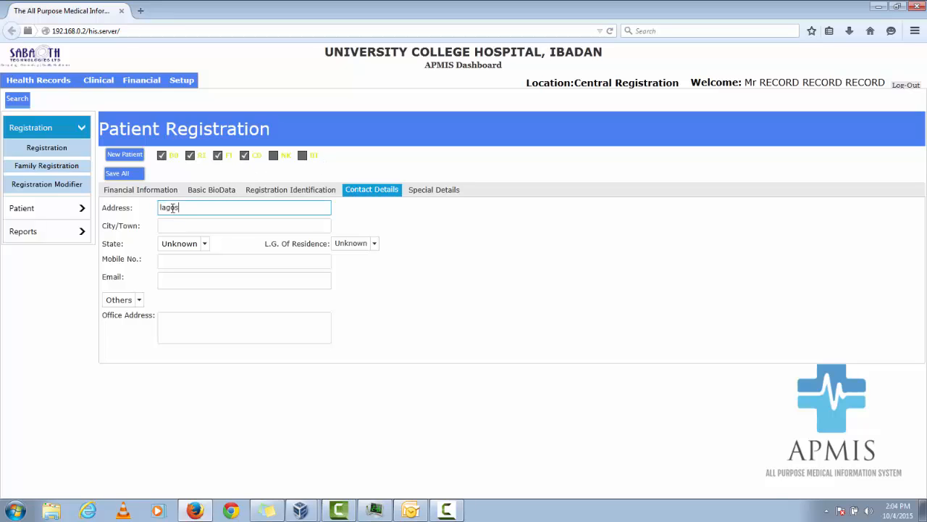
key(Tab)
text(lagos)
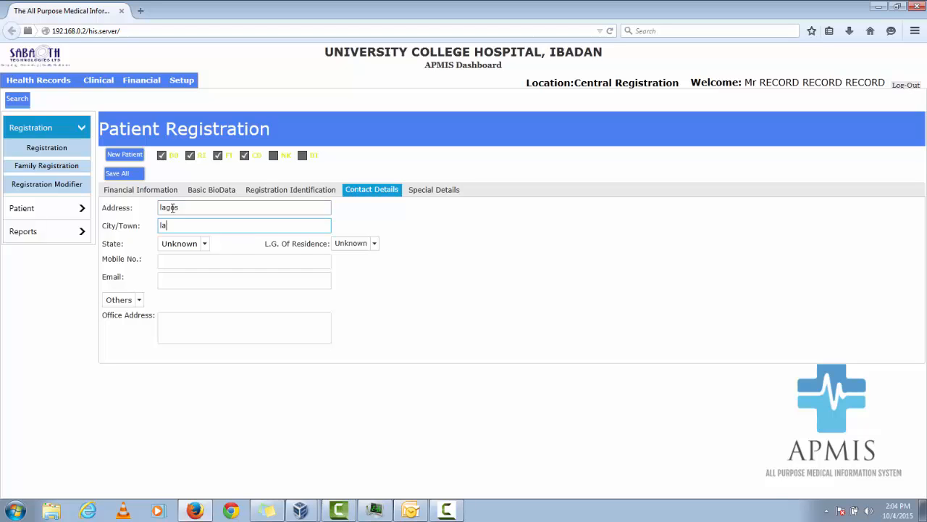
Set the patient's state to Lagos and the local government of residence to Lagos Mainland.
click(204, 244)
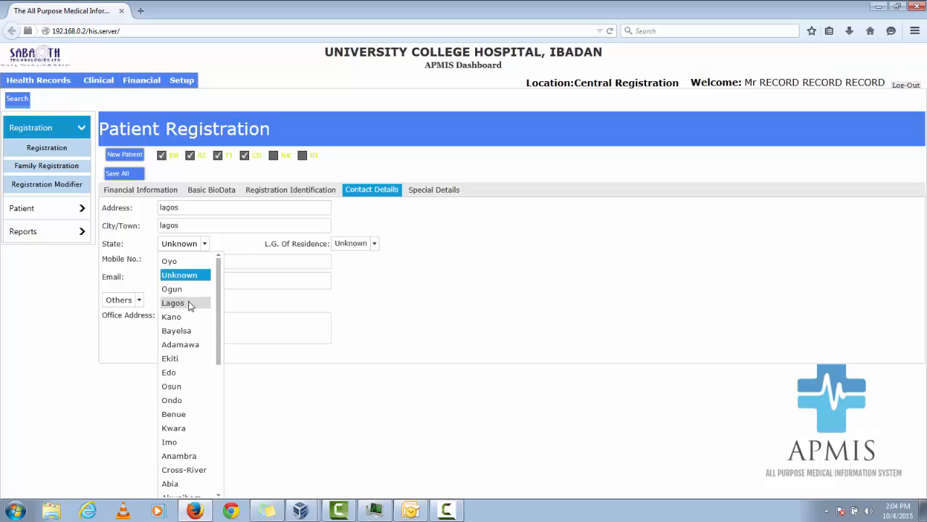
click(189, 303)
click(364, 244)
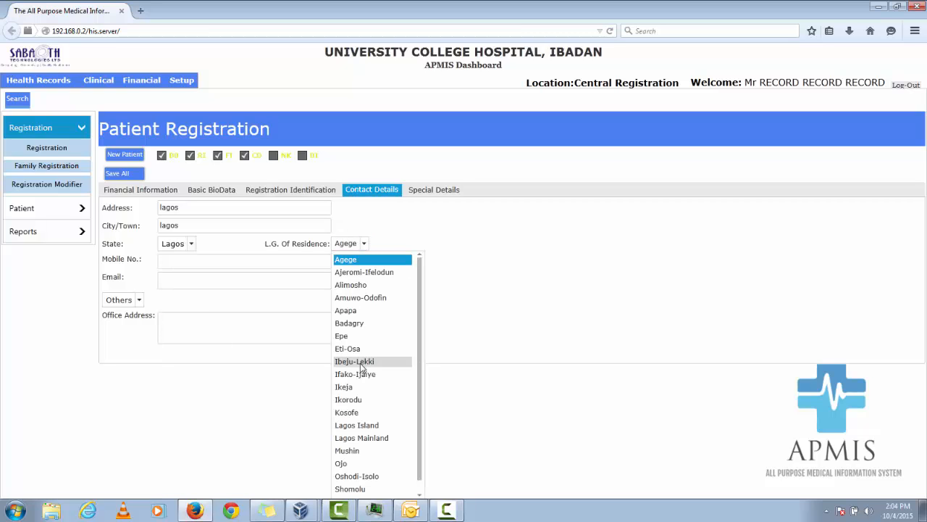
click(370, 439)
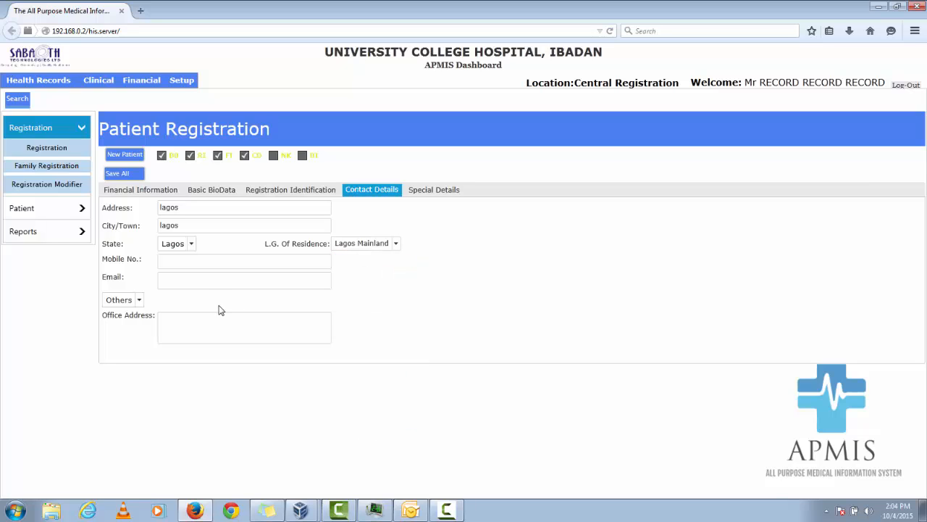
Enter the patient's mobile number and office address in the contact details, leaving the email blank.
click(207, 264)
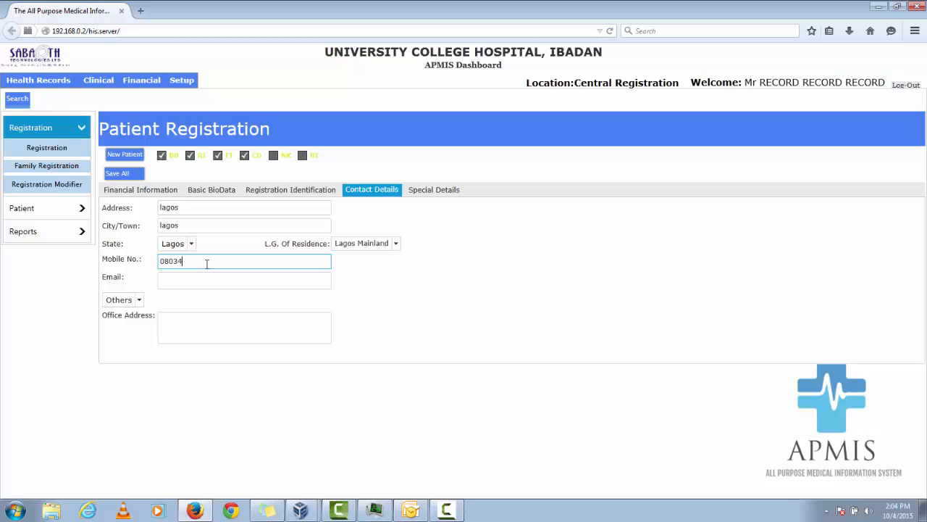
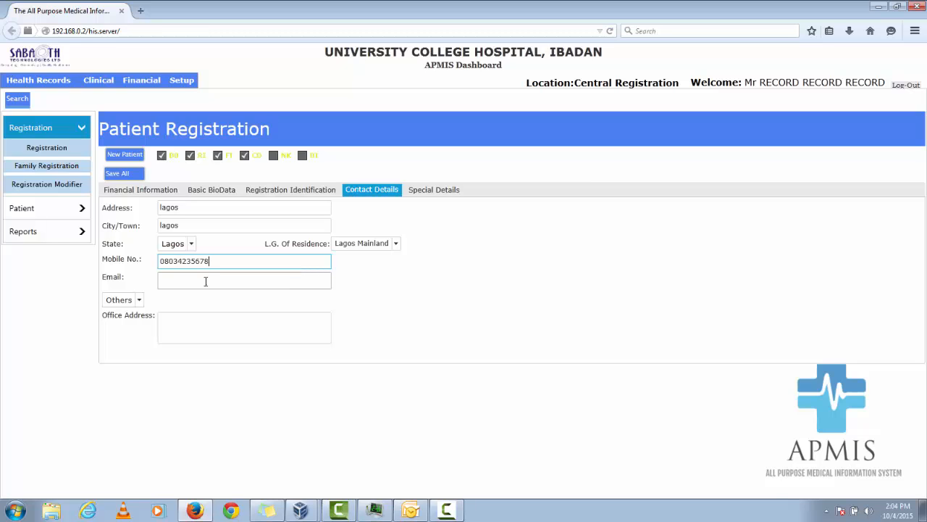
click(206, 281)
click(197, 328)
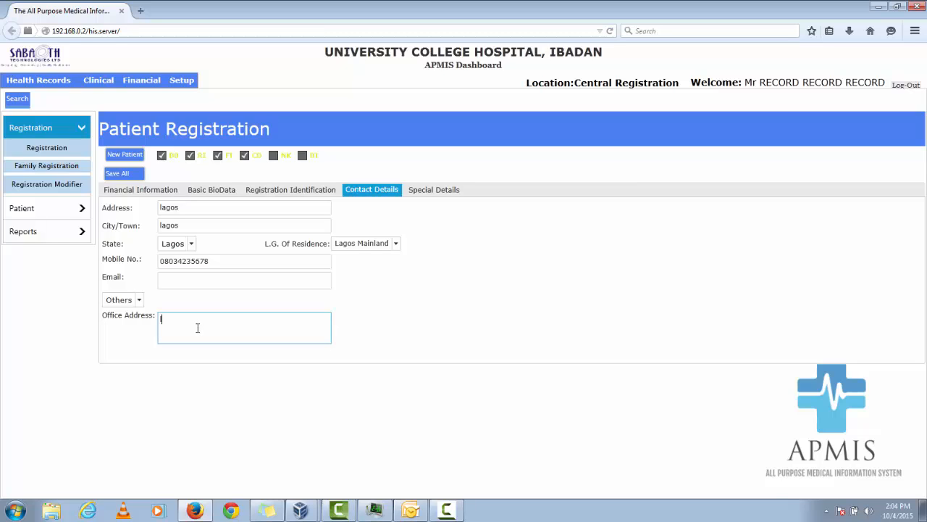
text(lagos)
Add the next of kin section (NK), set the title to Dr., and enter the next of kin's capitalized surname and first name.
click(275, 160)
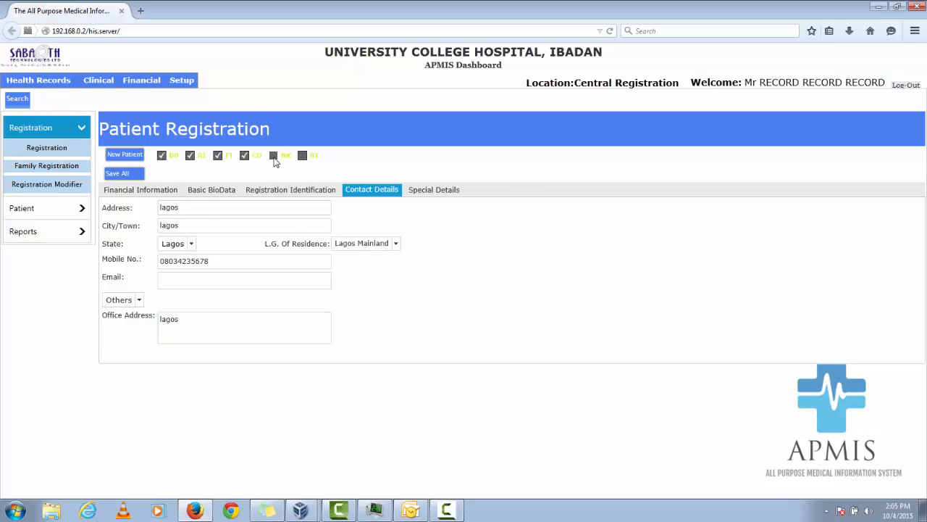
click(275, 156)
click(183, 207)
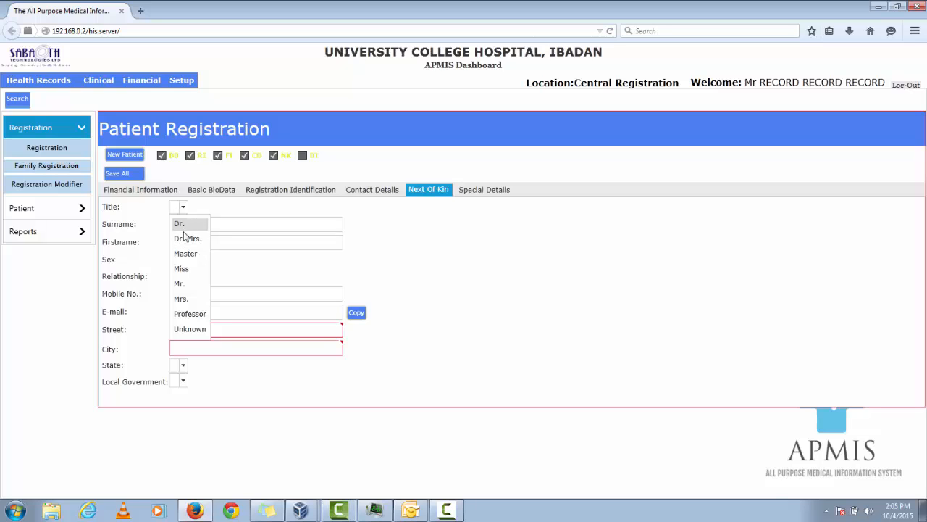
click(186, 224)
click(185, 226)
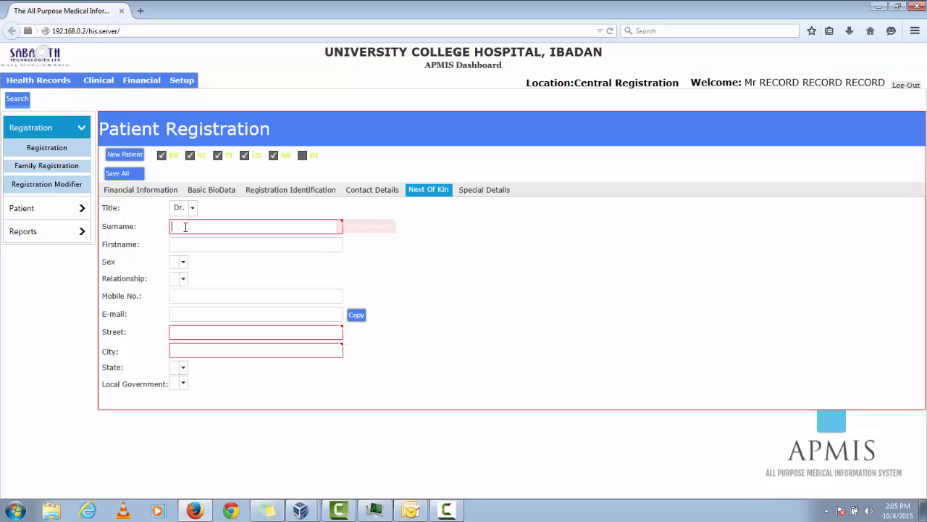
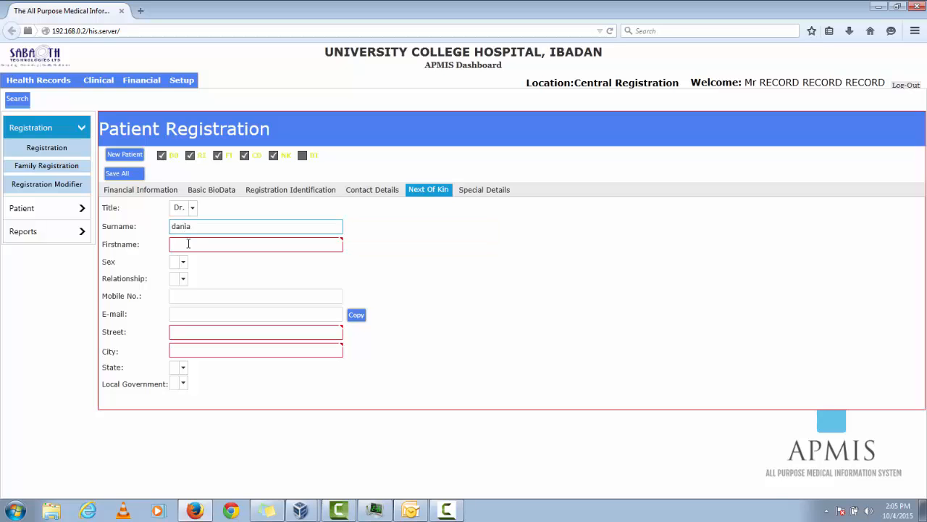
click(188, 244)
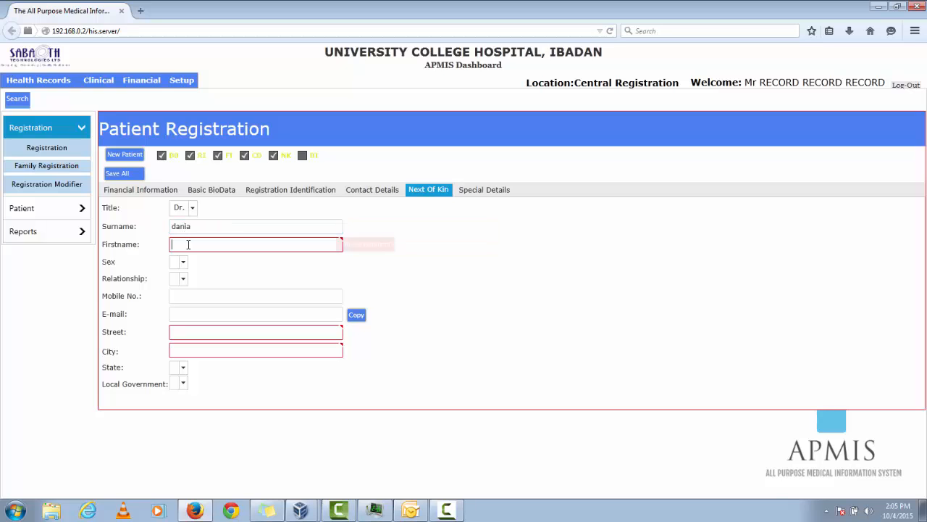
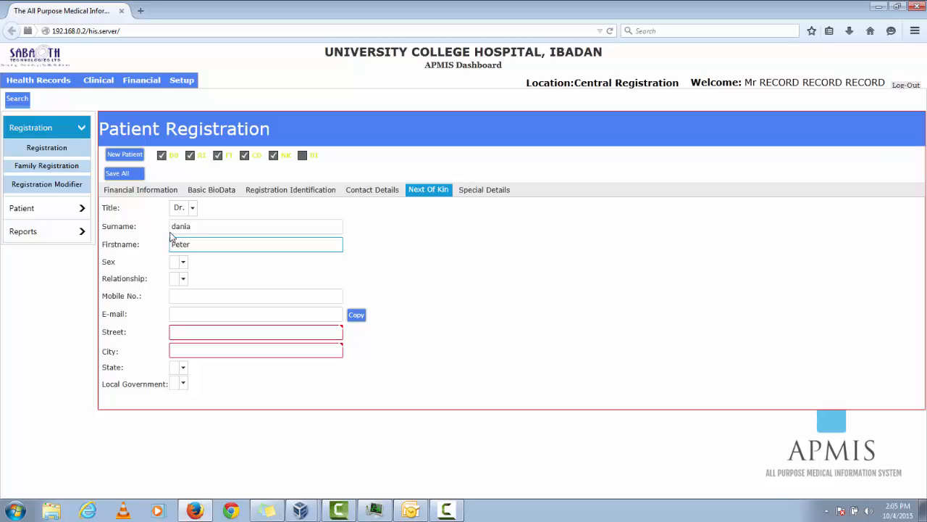
click(176, 226)
key(BackSpace)
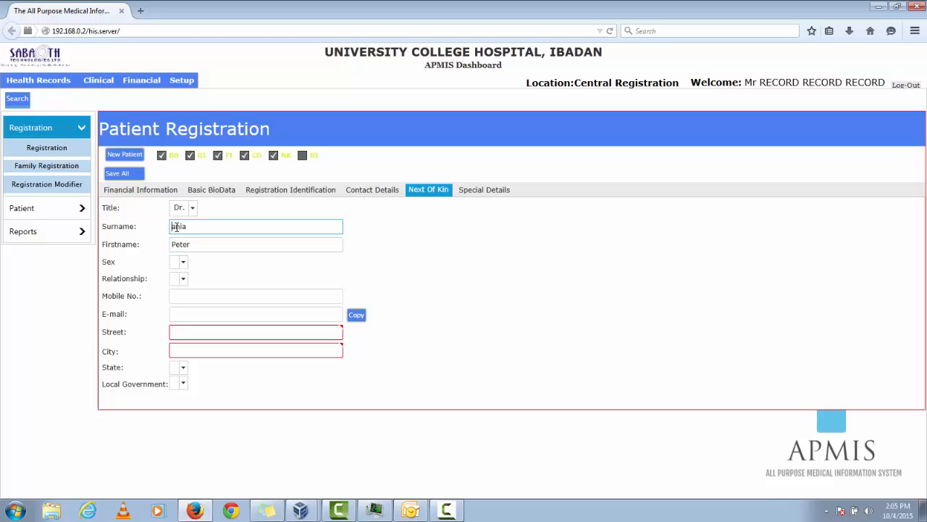
text(D)
Set the next of kin's sex to Male and the relationship to Father.
click(182, 262)
click(185, 295)
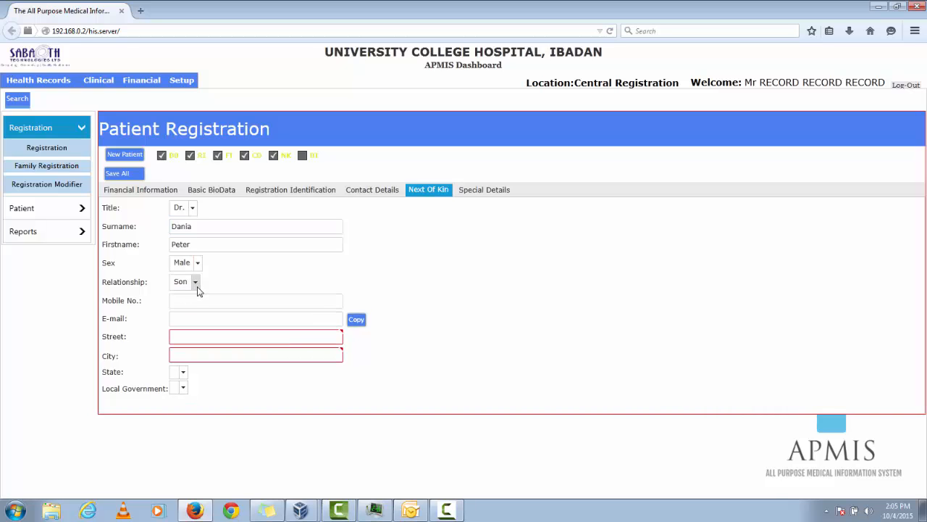
click(195, 283)
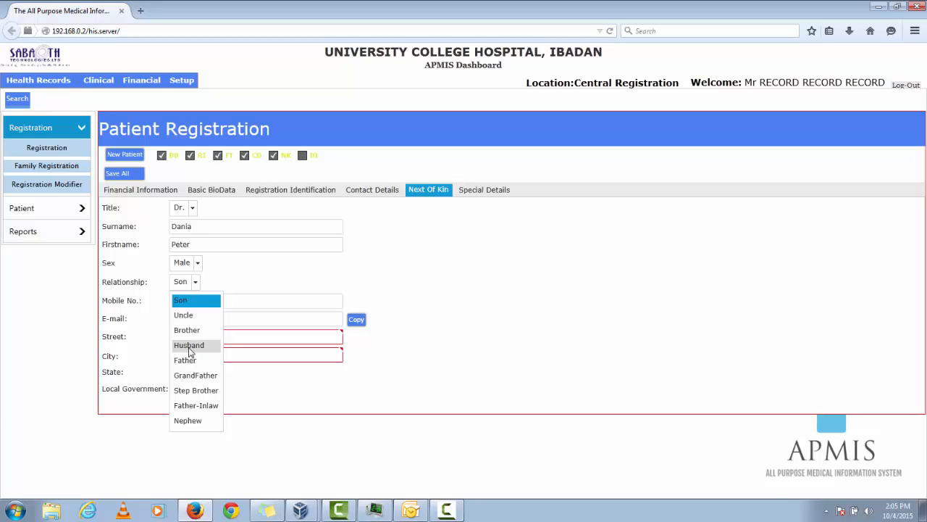
click(188, 362)
Enter lagos as both the street and the city of the next of kin.
click(211, 300)
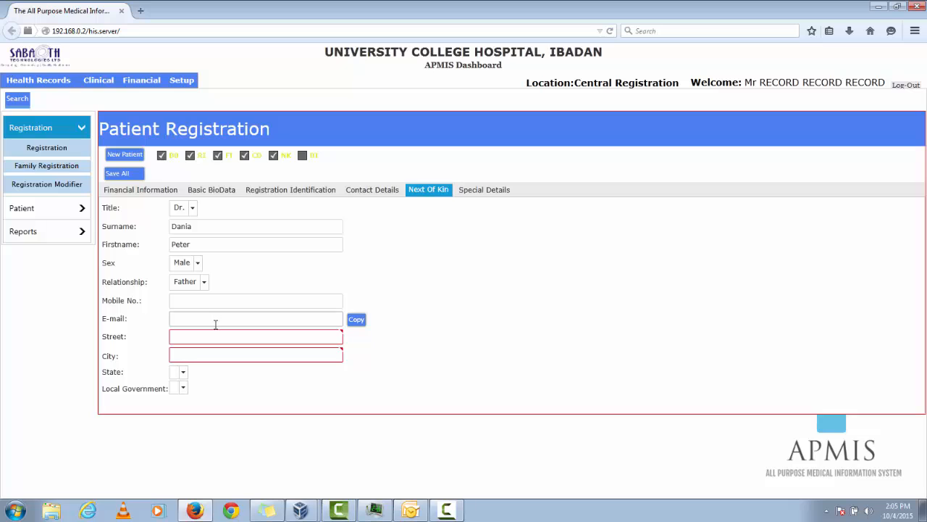
click(214, 334)
text(lagos)
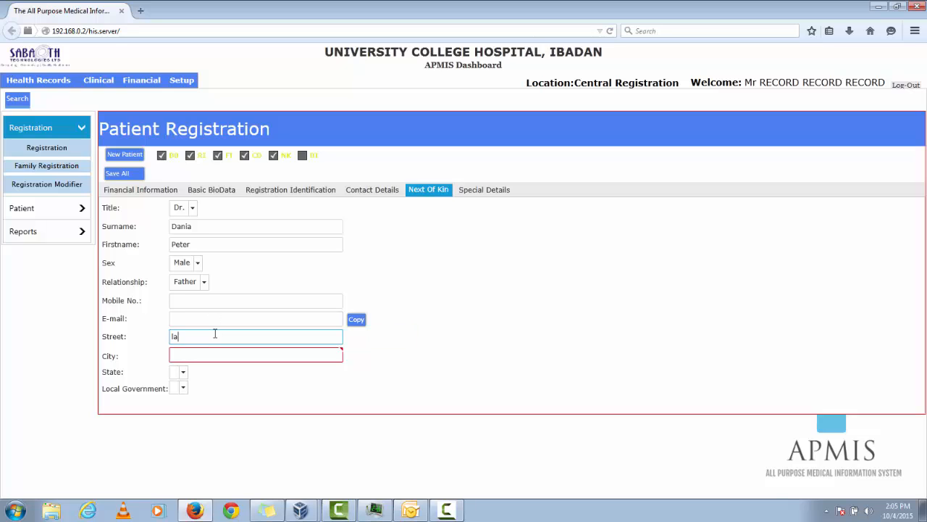
click(212, 354)
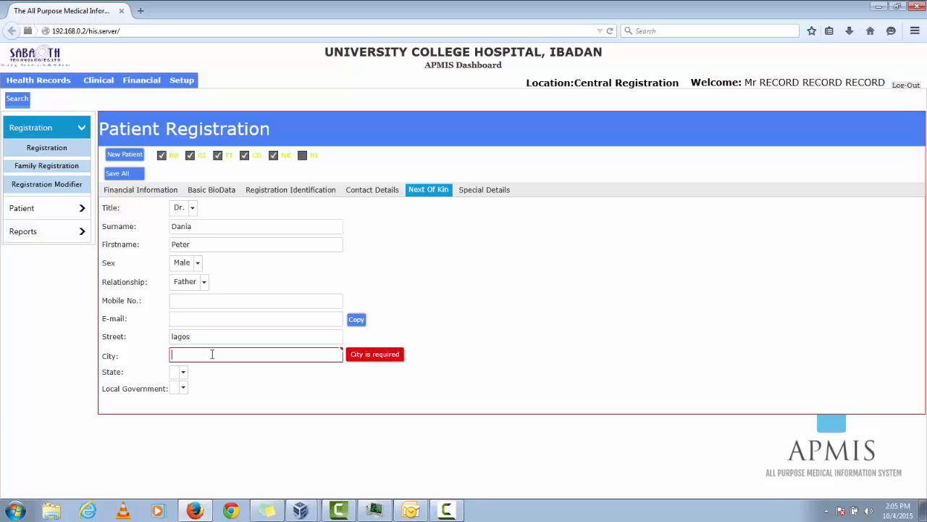
text(lagos)
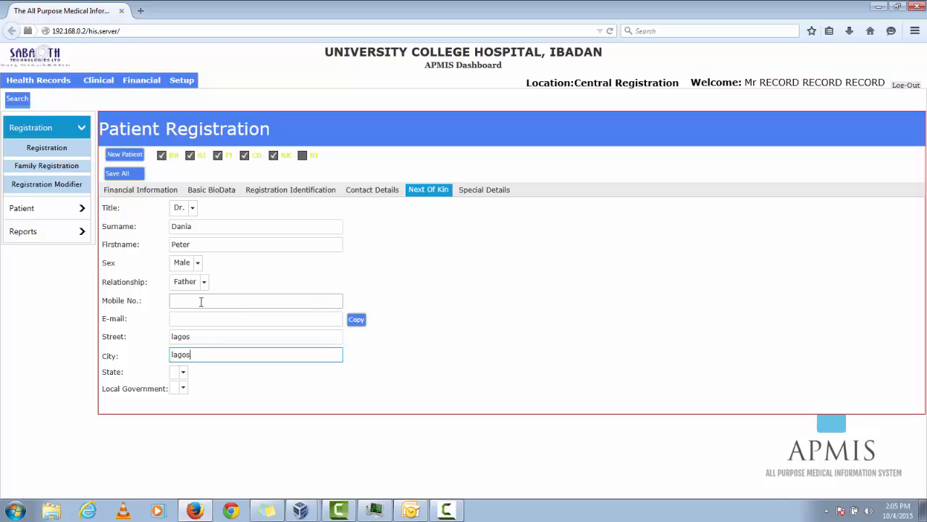
Enter the next of kin's mobile number, leaving the email, state and local government blank.
click(200, 301)
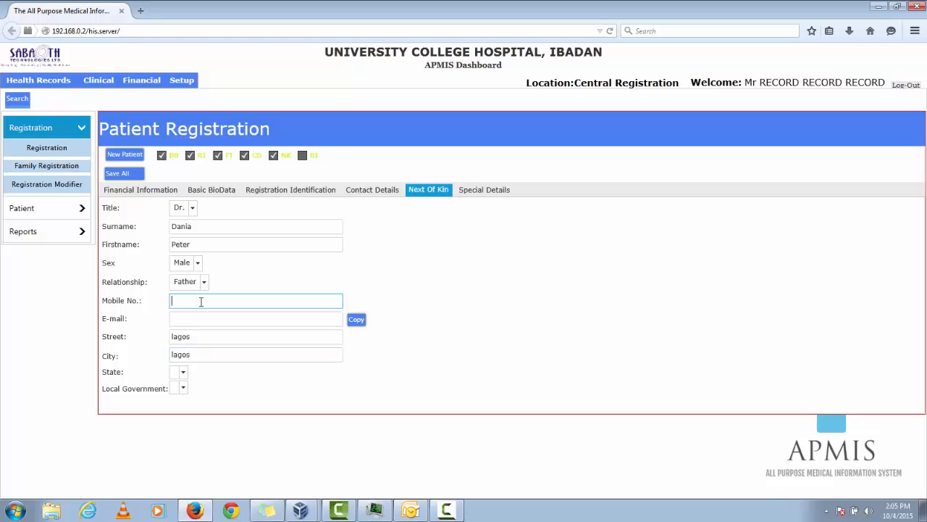
click(183, 373)
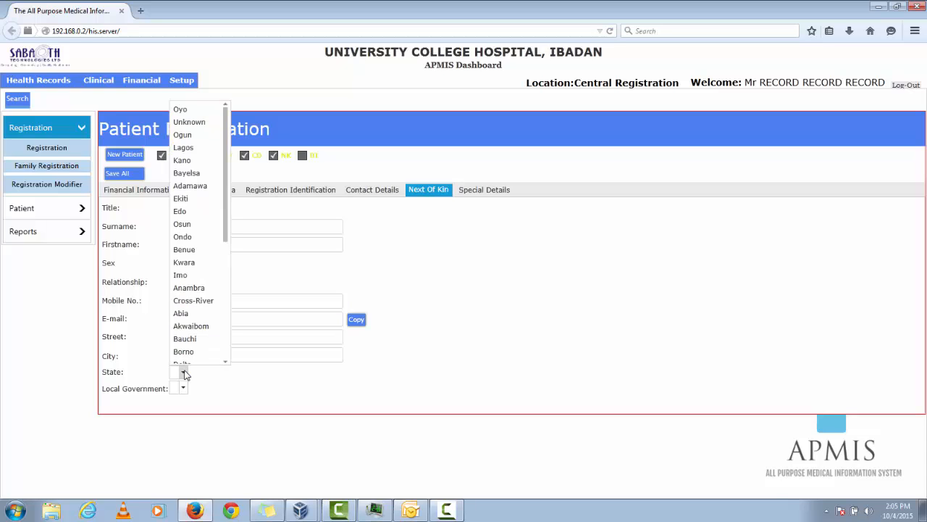
click(261, 404)
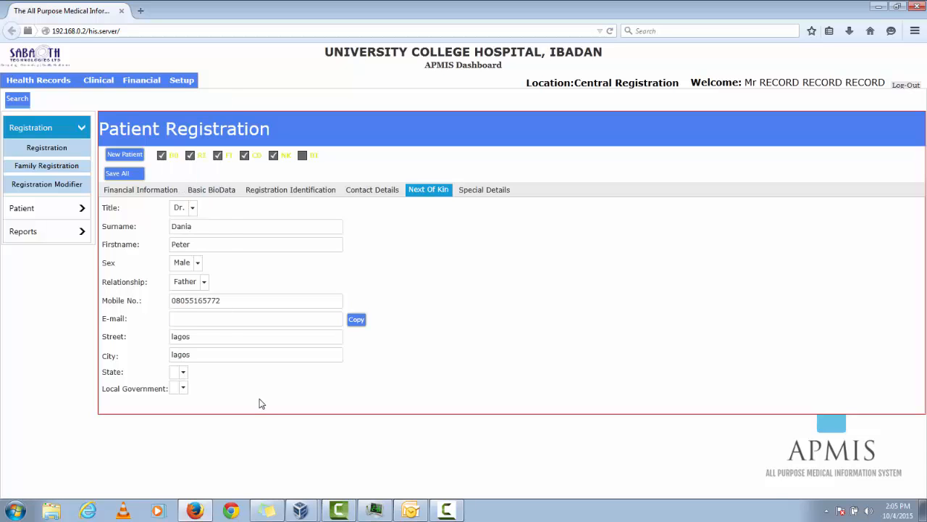
Add the background information section with its default values, and save the whole patient registration.
click(304, 157)
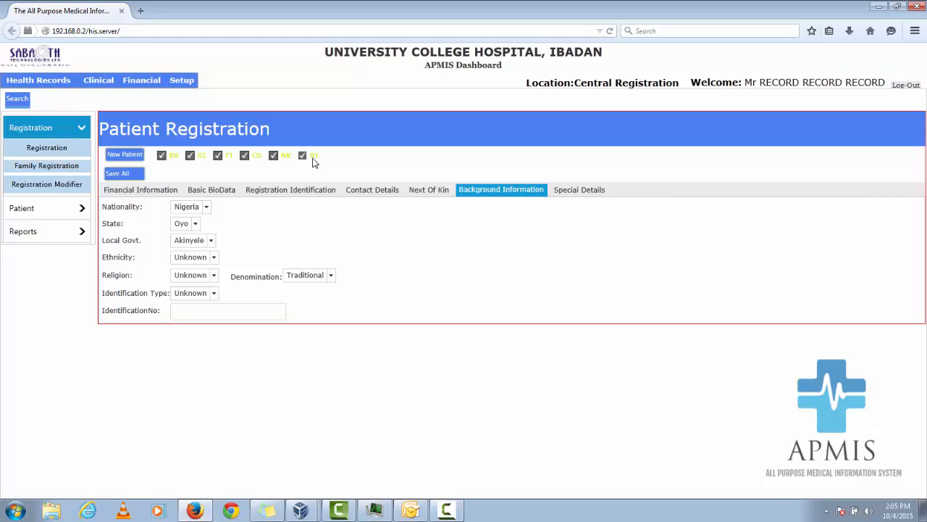
click(126, 174)
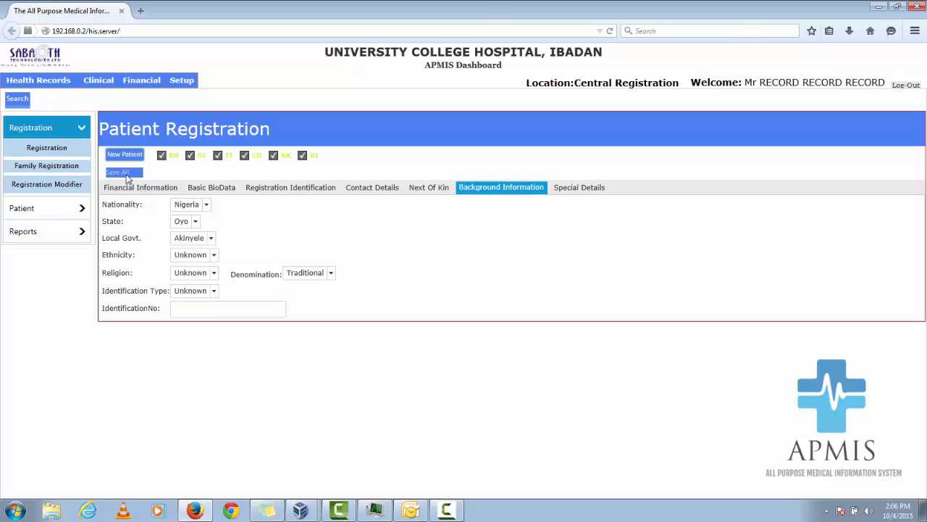
click(468, 294)
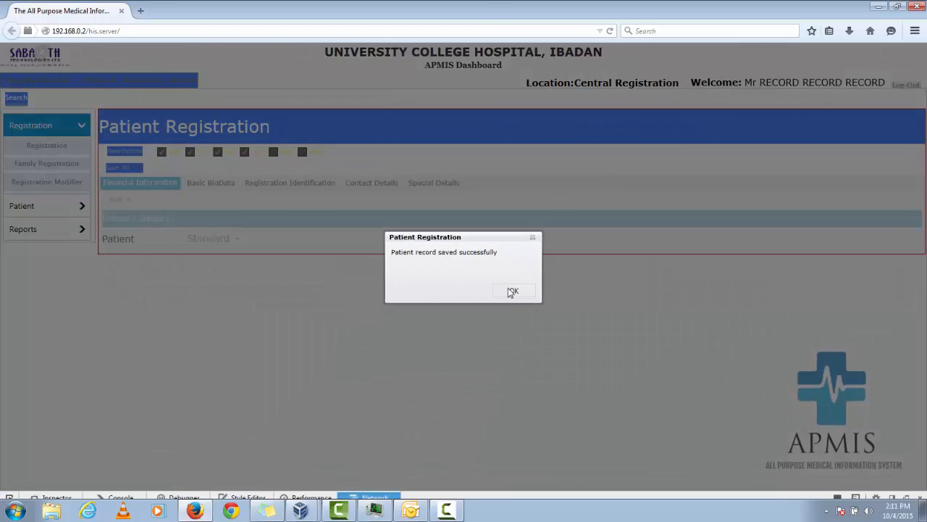